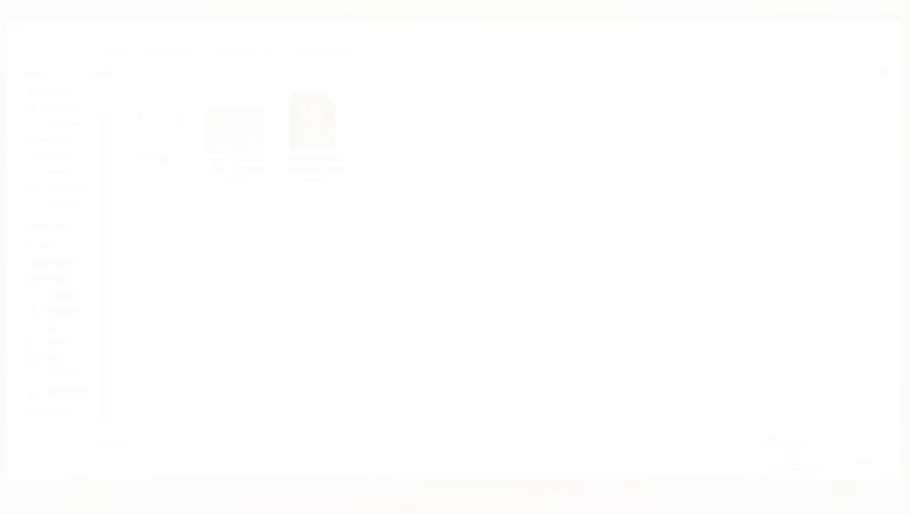
- Open the schoolgirl photo and unlock its Background layer as Layer 0
left_click(231, 137)
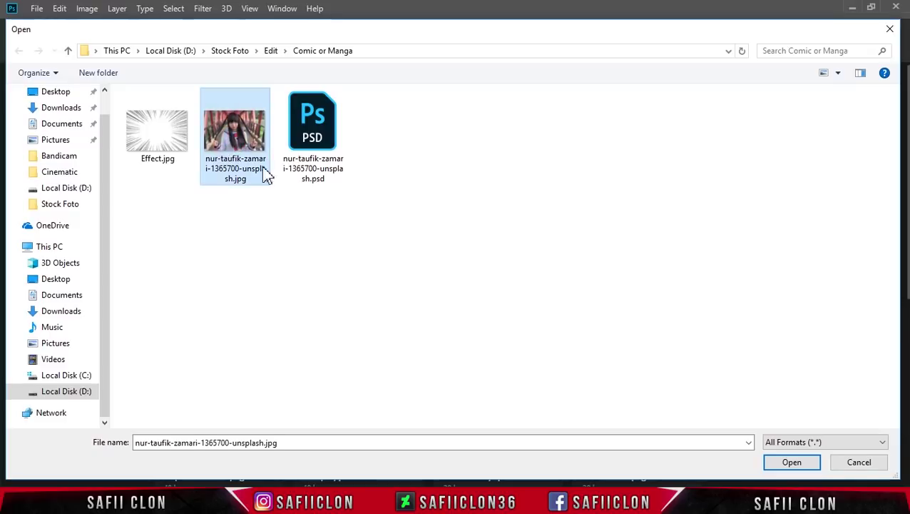
left_click(792, 463)
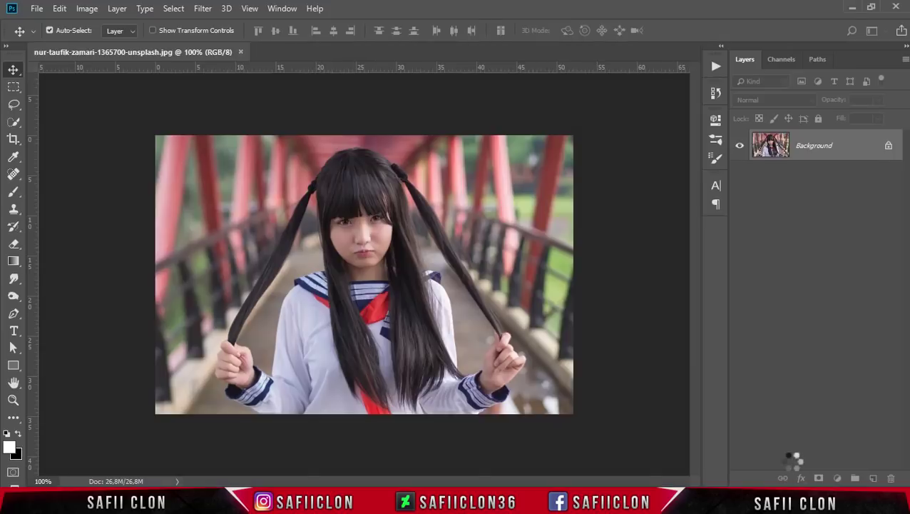
left_click(889, 149)
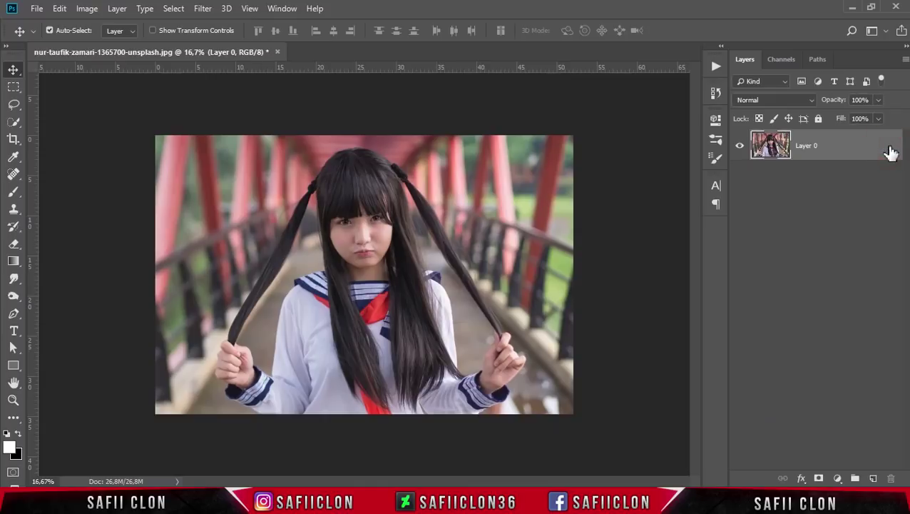
left_click(853, 149)
- Duplicate Layer 0 and name the copy EDIT
right_click(845, 147)
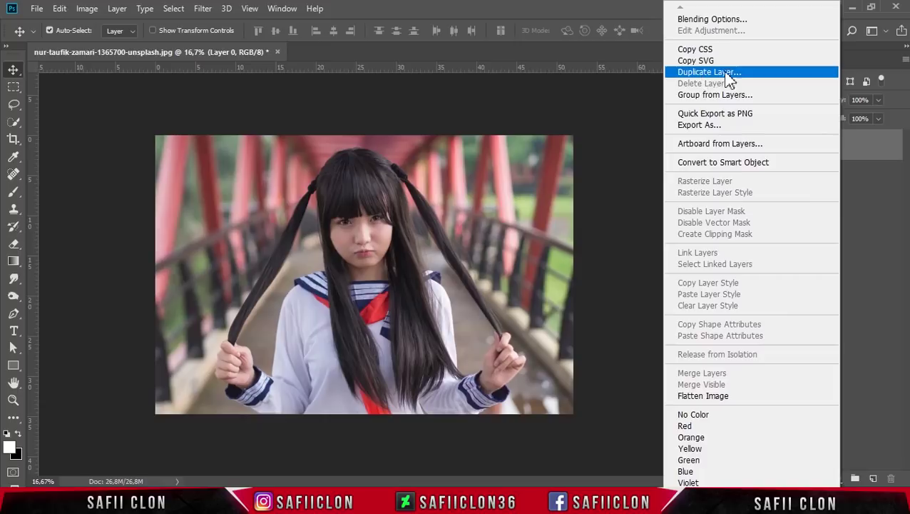
left_click(726, 72)
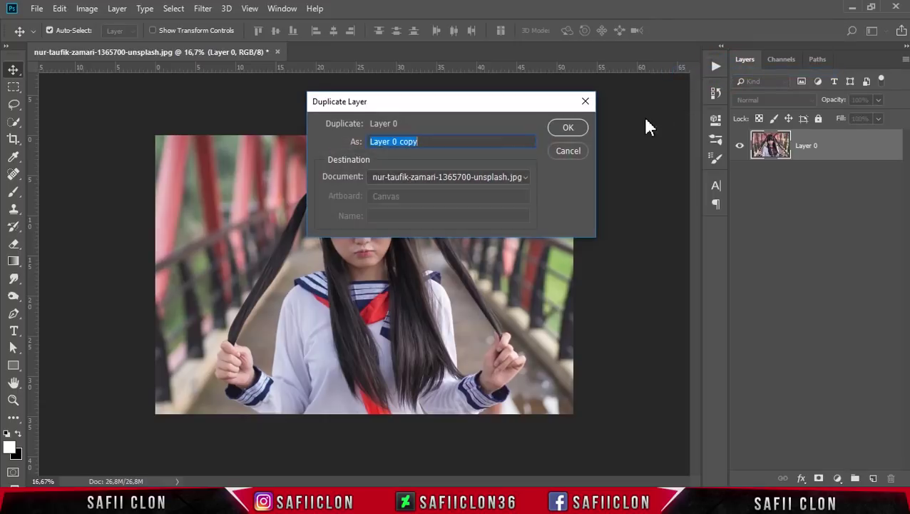
left_click(564, 128)
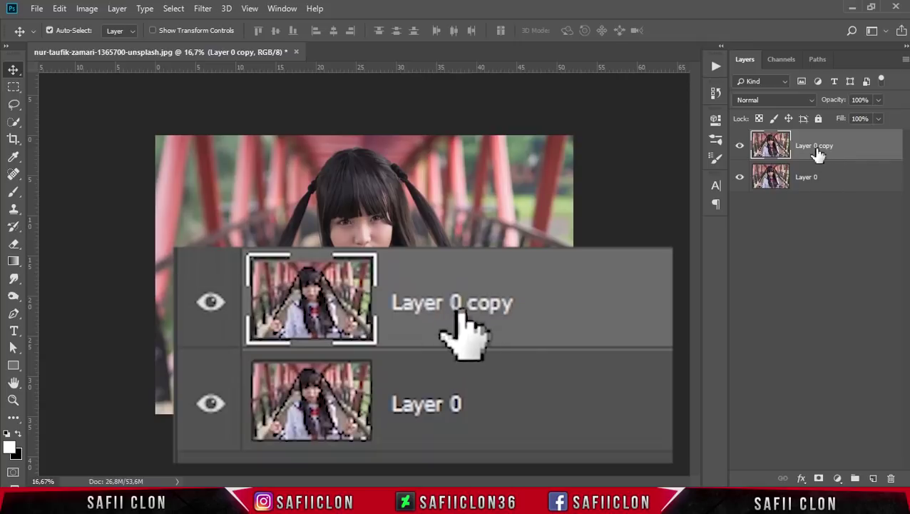
left_click(812, 146)
double_click(813, 146)
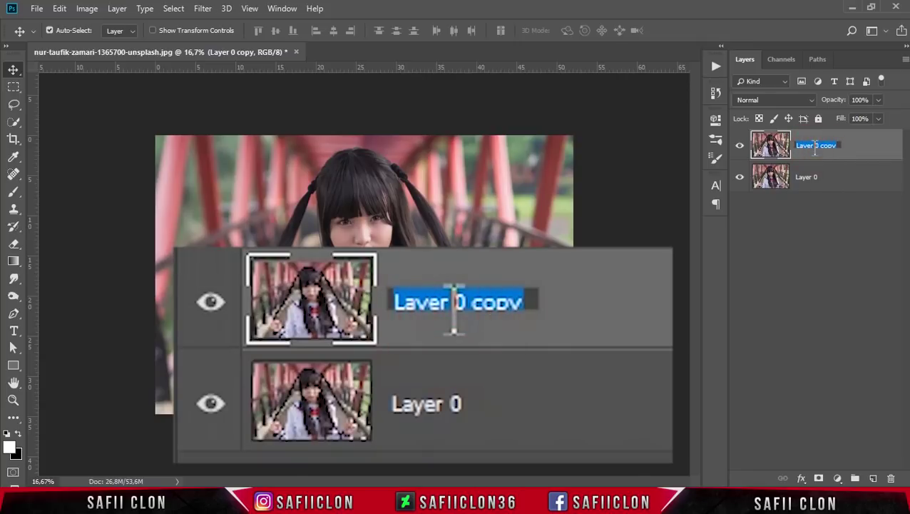
type("EDIT")
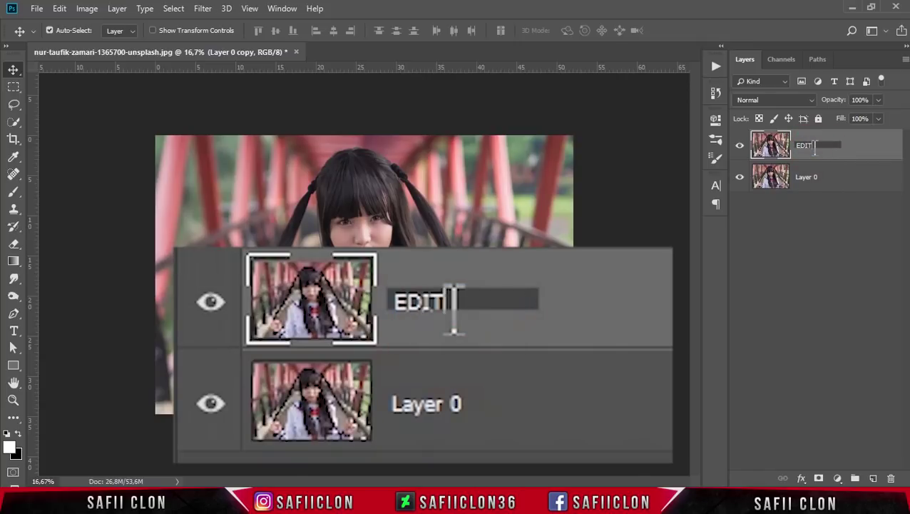
left_click(866, 148)
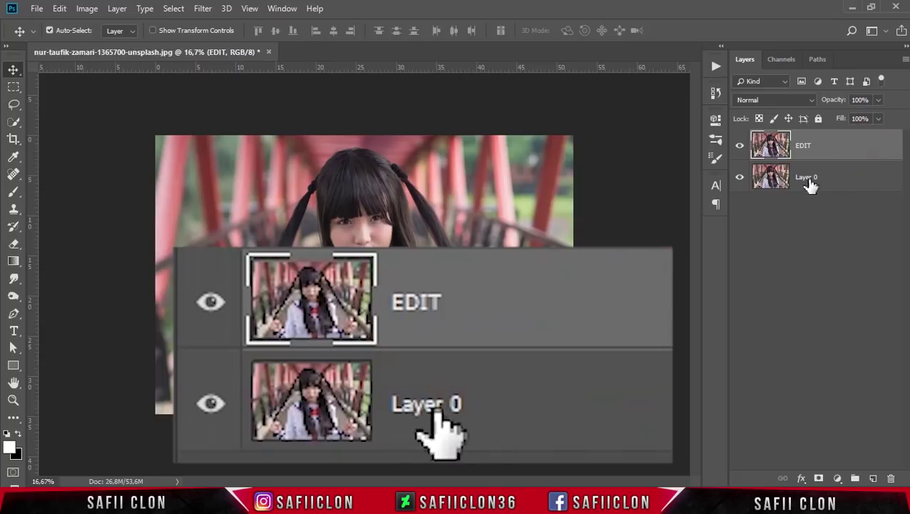
- Rename Layer 0 to ORIGINAL and make EDIT the active layer
left_click(811, 180)
double_click(811, 179)
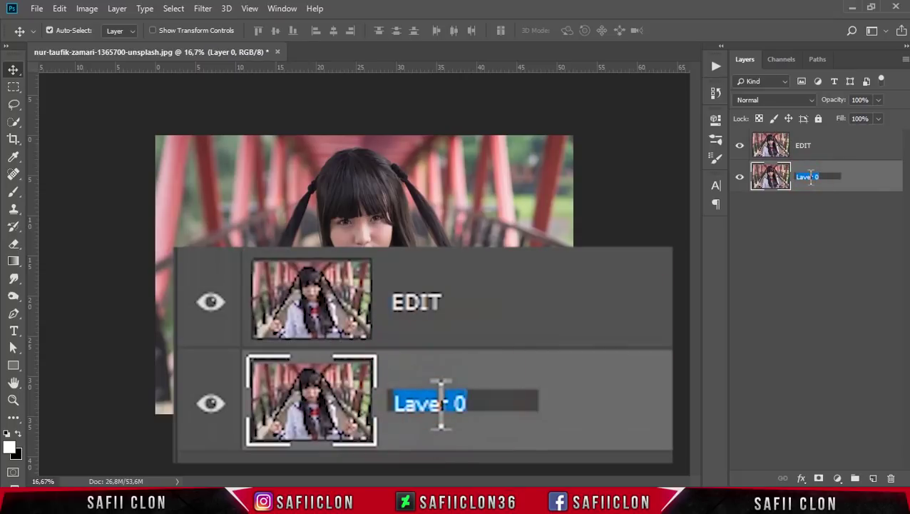
type("ORIGINAL")
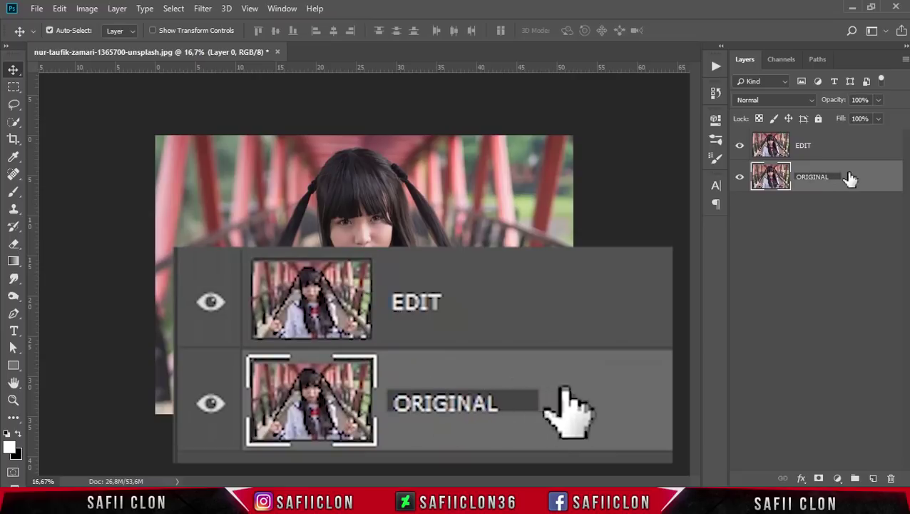
left_click(850, 178)
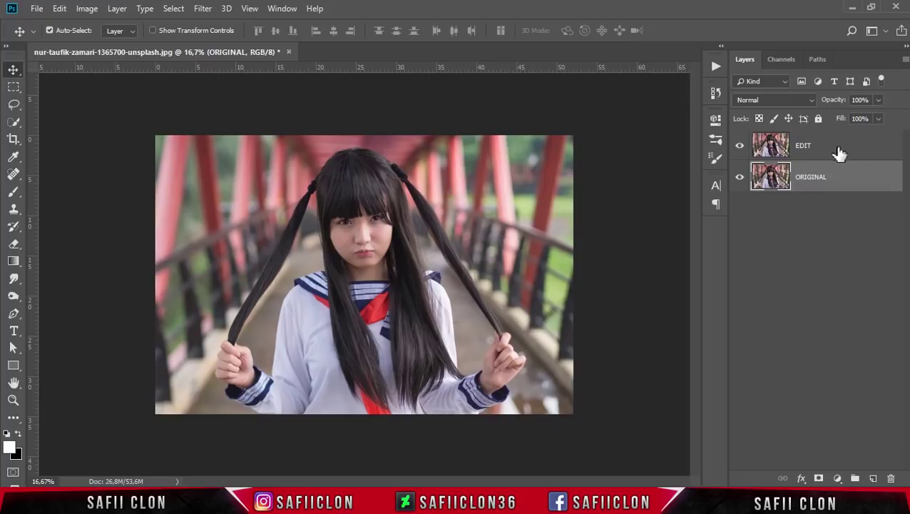
left_click(839, 147)
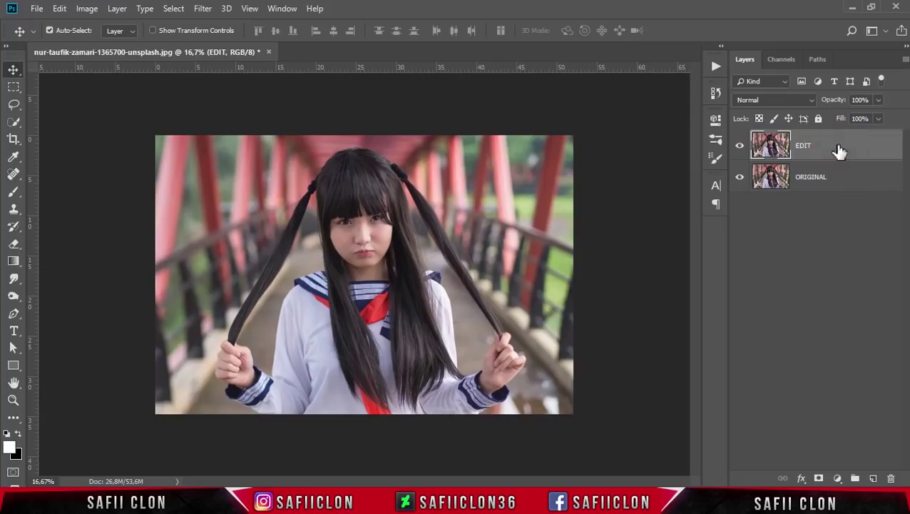
- Apply a 3,5-pixel Gaussian Blur to the EDIT layer
left_click(204, 10)
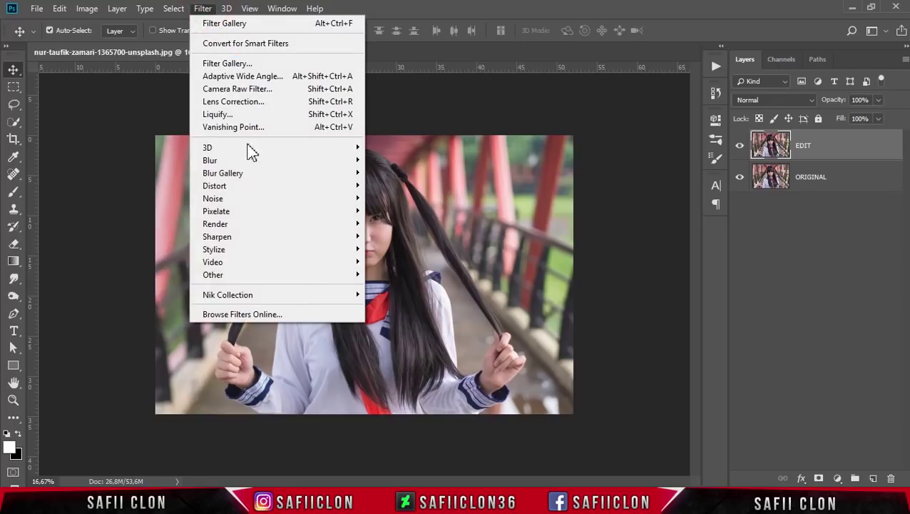
mouse_move(209, 159)
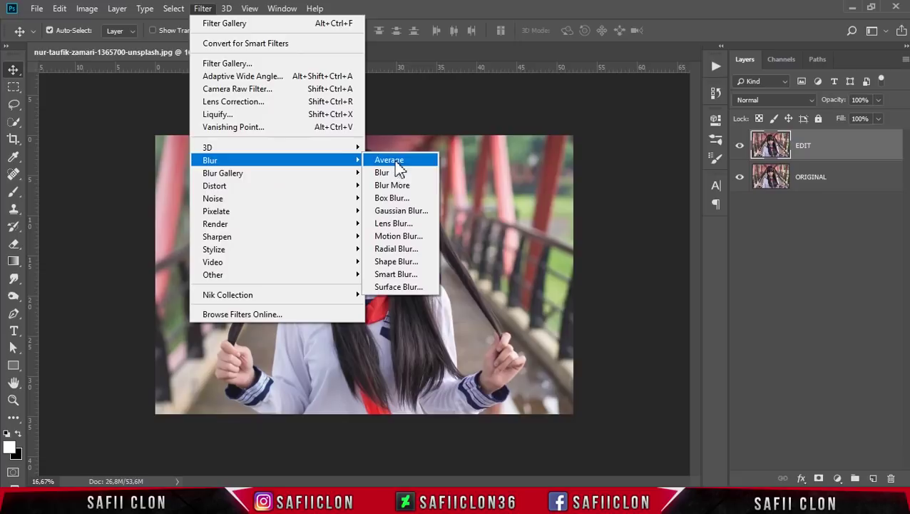
left_click(403, 213)
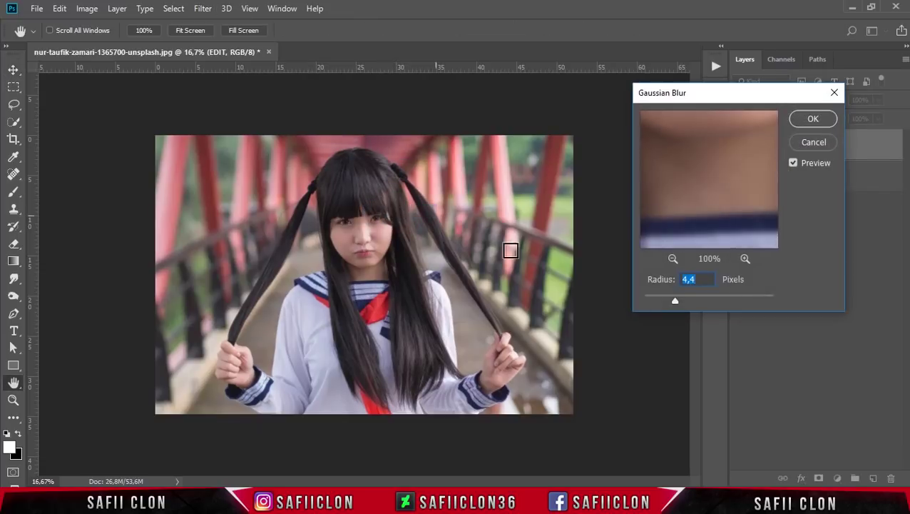
left_click_drag(673, 301, 677, 306)
left_click(817, 121)
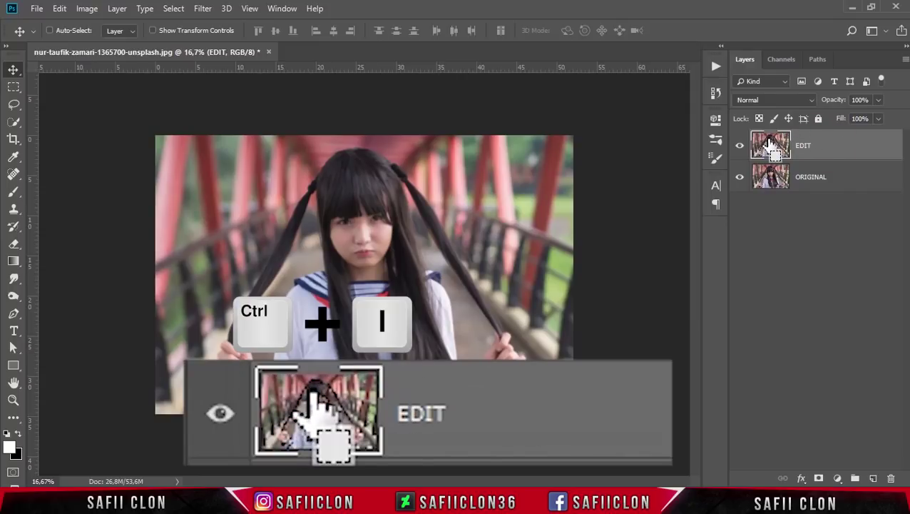
- Invert the EDIT layer's colours and zoom in
key("ctrl+i")
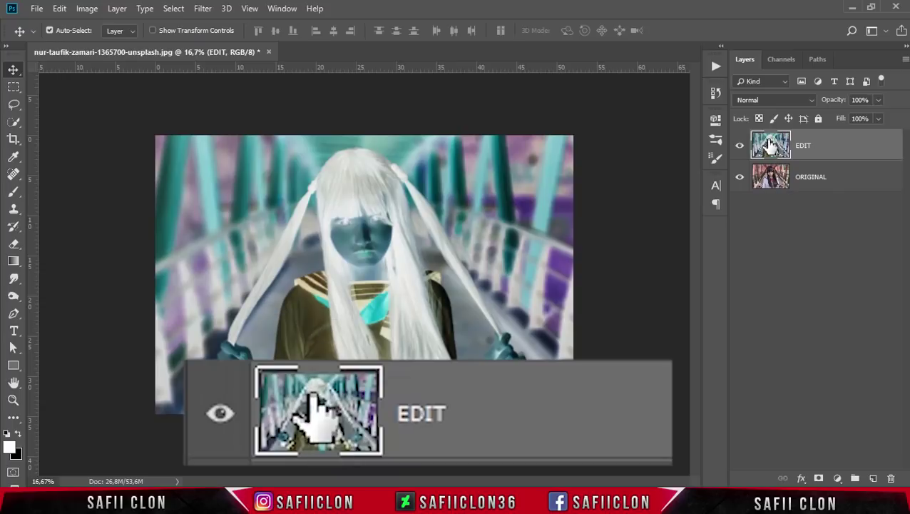
key("ctrl+plus")
key("ctrl")
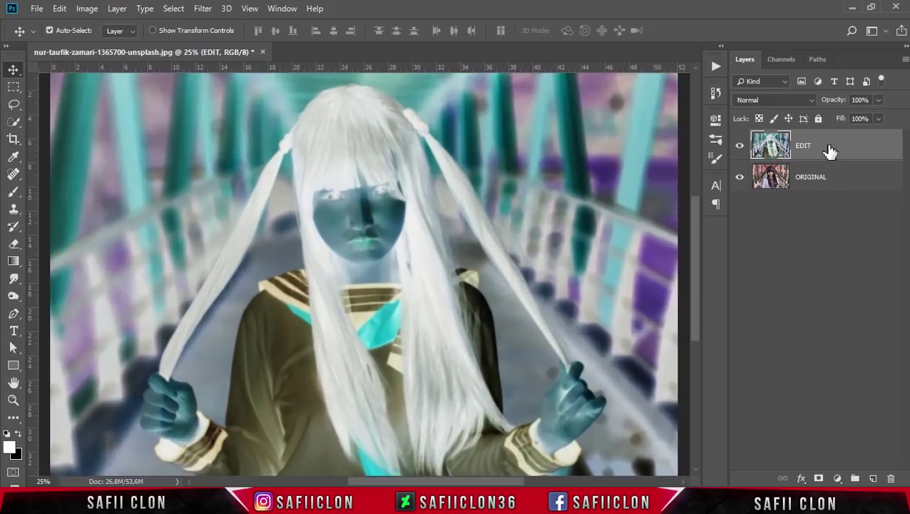
- Set EDIT's blend mode to Color Dodge and add a Levels adjustment layer
left_click(786, 99)
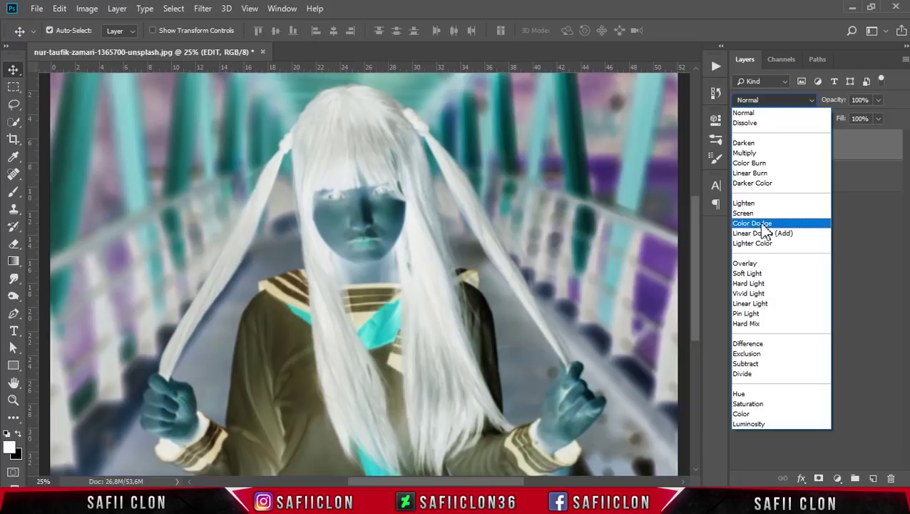
left_click(757, 225)
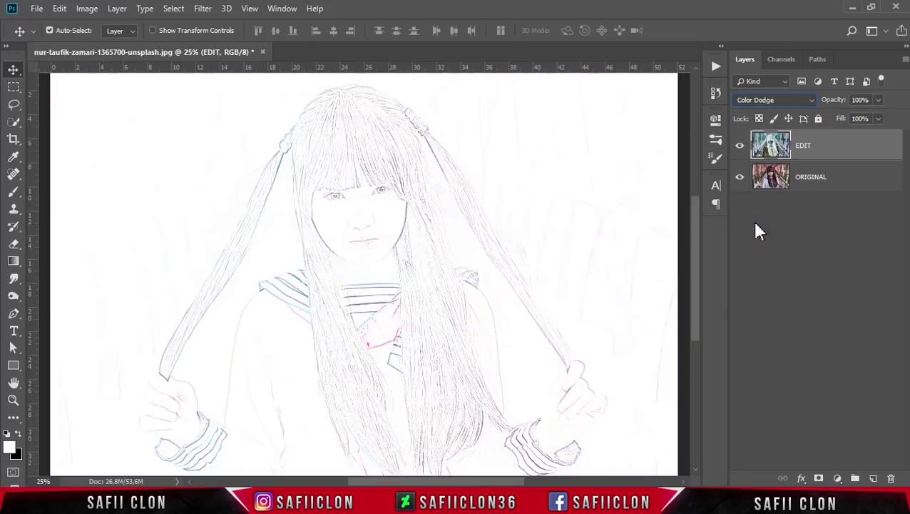
left_click(837, 478)
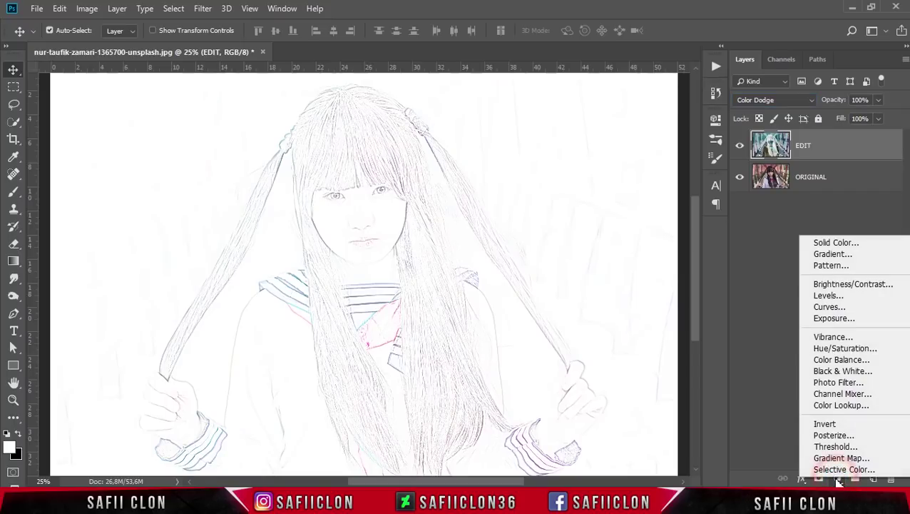
left_click(825, 296)
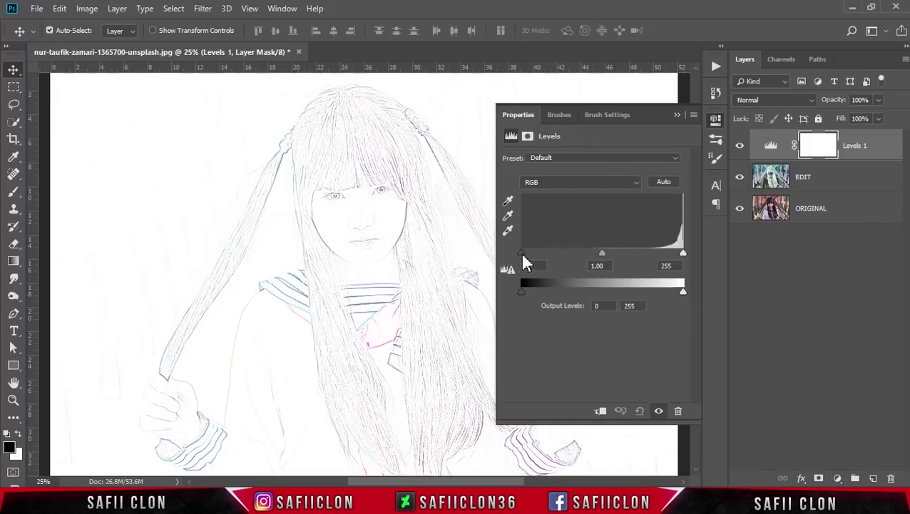
- Raise the Levels 1 black input to 135 and compare it hidden versus shown
left_click_drag(521, 254, 607, 263)
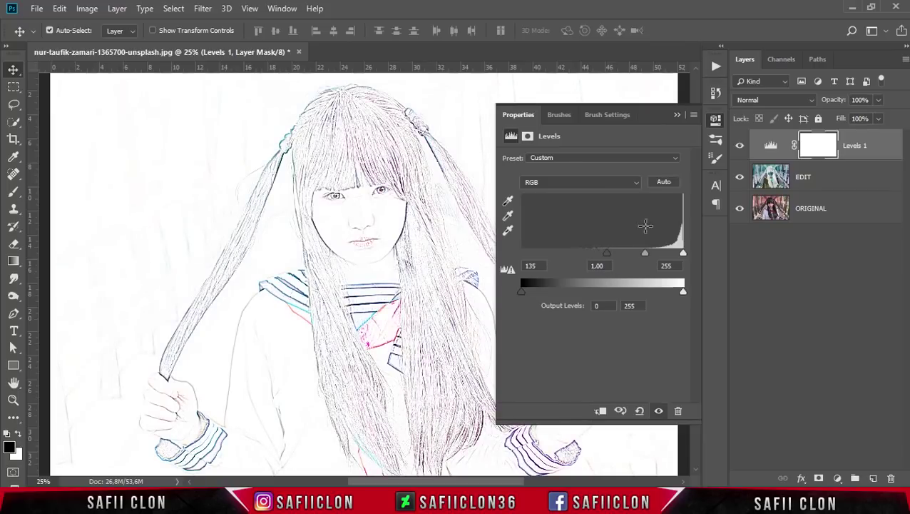
left_click(677, 115)
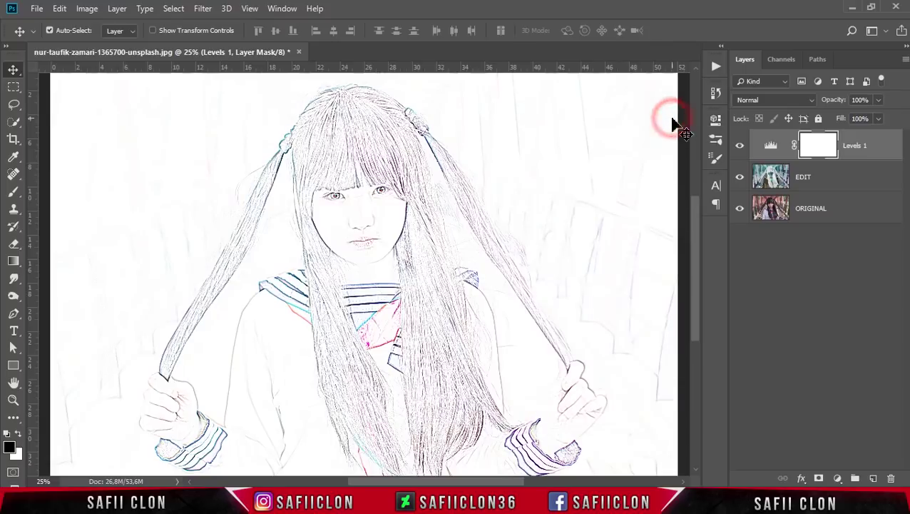
left_click(740, 149)
left_click(740, 149)
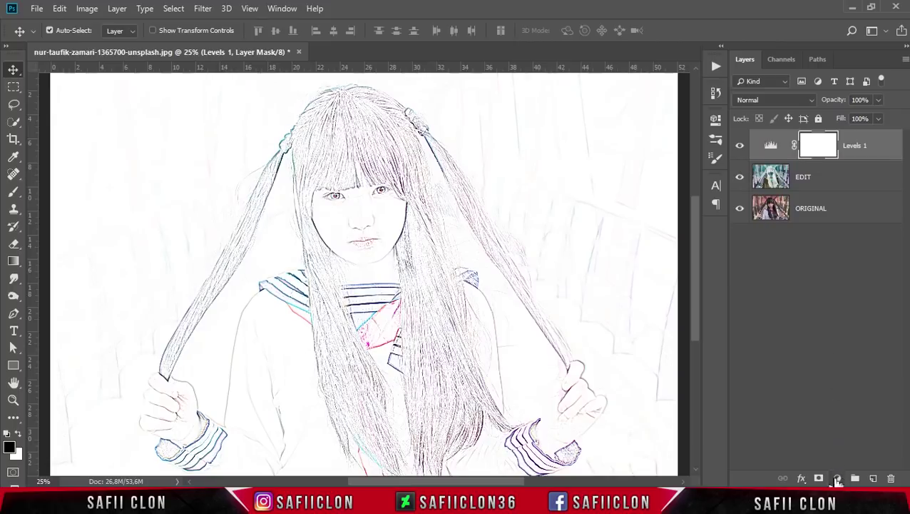
left_click(837, 479)
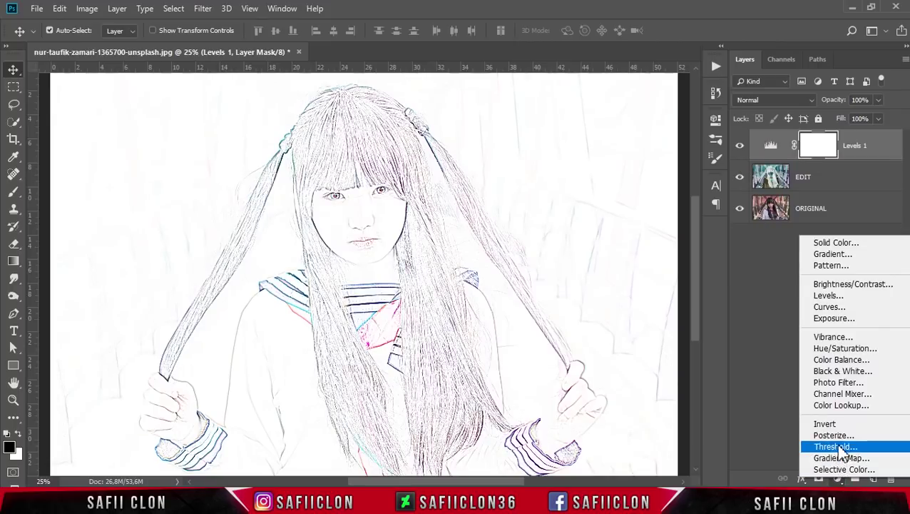
- Add a Hue/Saturation layer with saturation -100, compare it, then select ORIGINAL
left_click(844, 349)
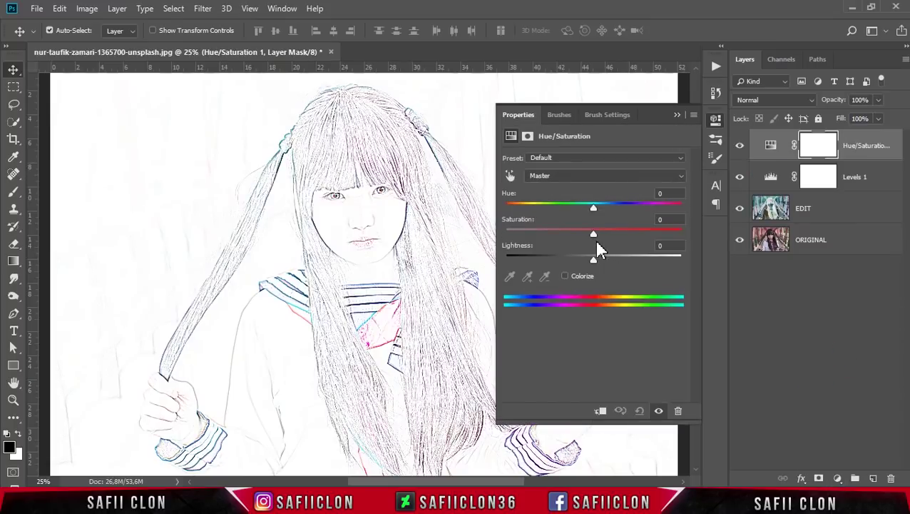
left_click_drag(592, 235, 533, 234)
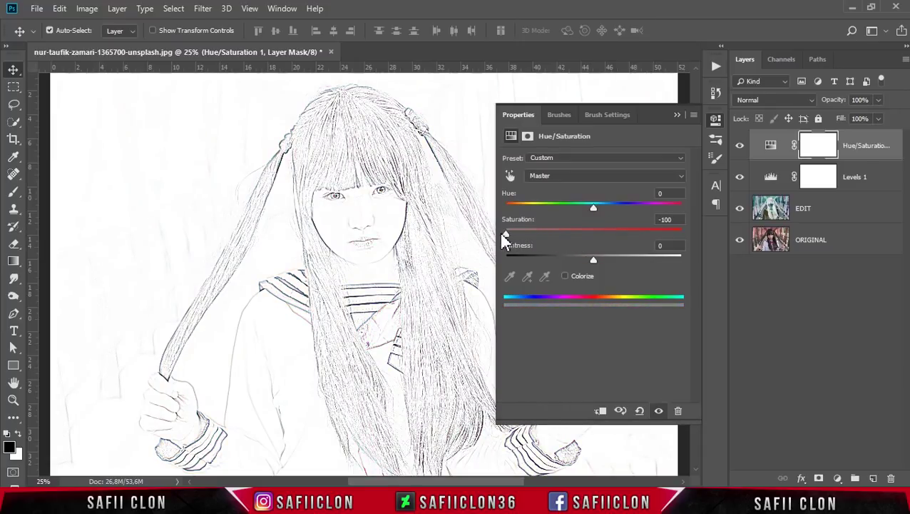
left_click(677, 116)
left_click(740, 146)
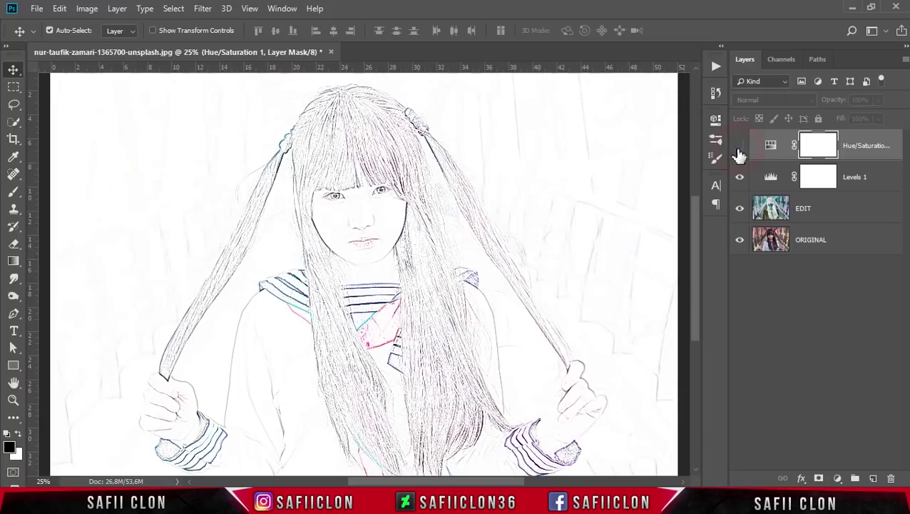
left_click(739, 148)
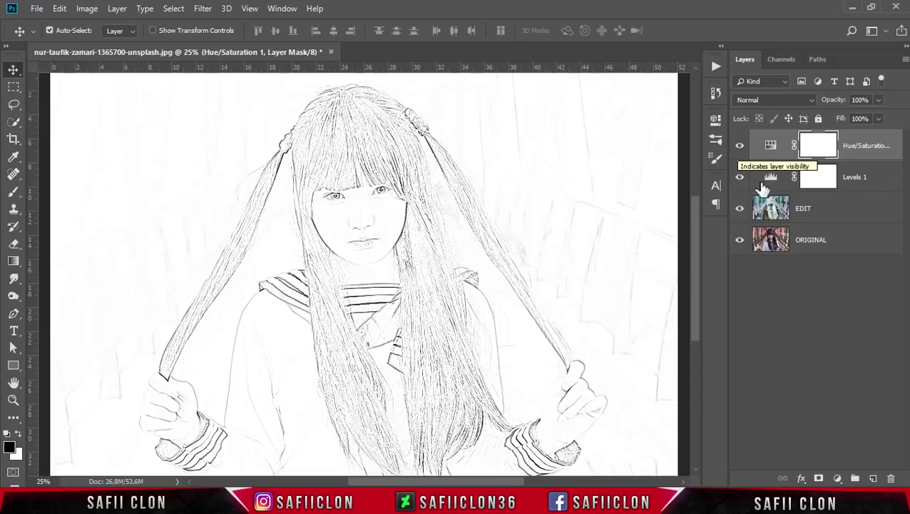
left_click(836, 246)
- Duplicate ORIGINAL as EDIT 2 and move it to the top of the stack
right_click(836, 243)
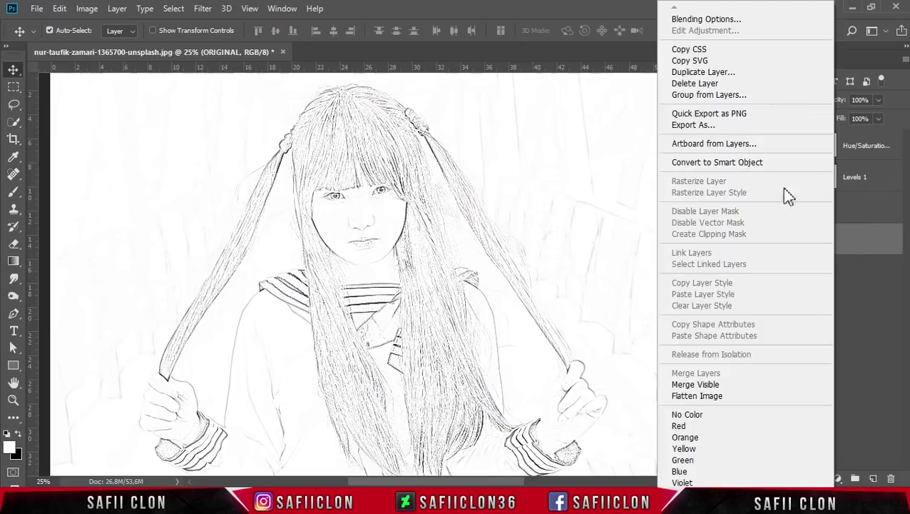
left_click(722, 72)
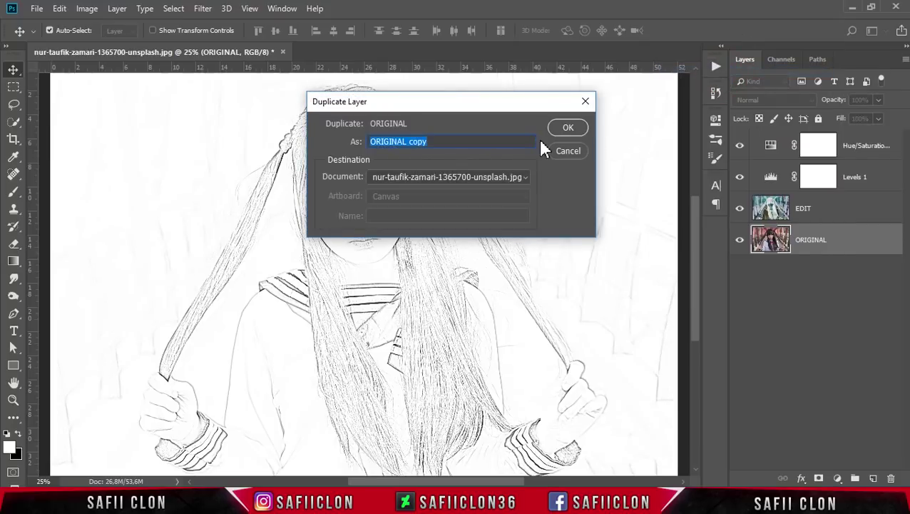
key("BackSpace")
key("ctrl+z")
type("EDIT 2")
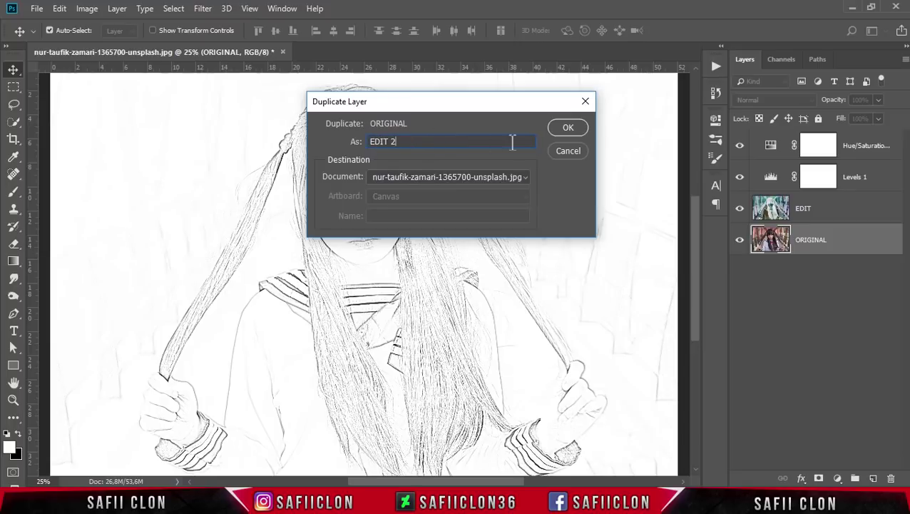
left_click(568, 128)
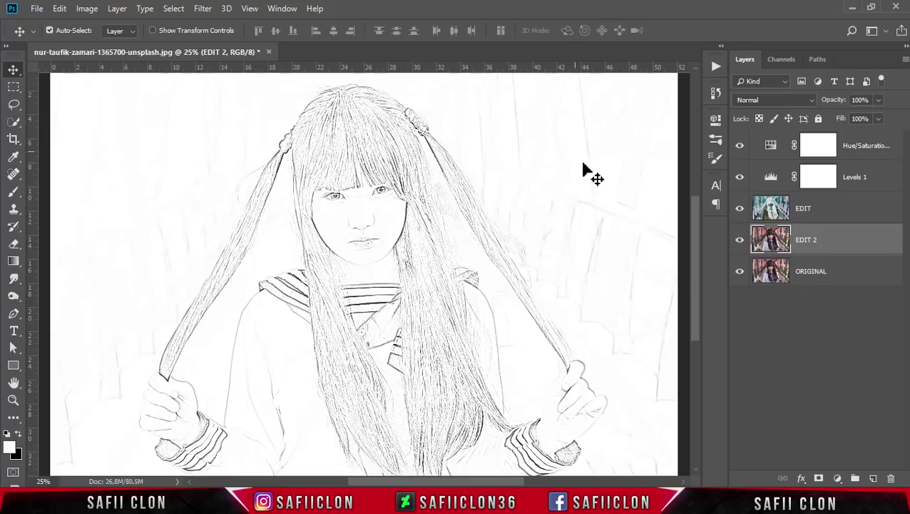
left_click_drag(832, 245, 836, 145)
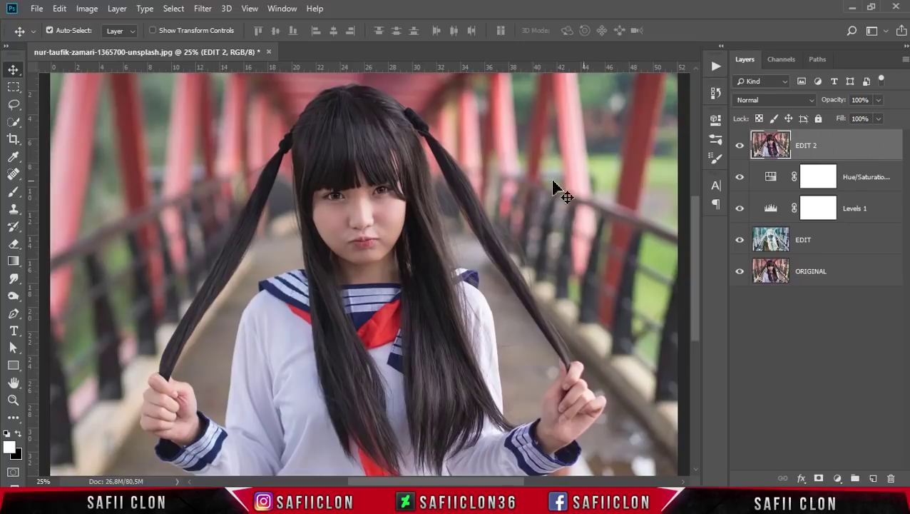
left_click(204, 9)
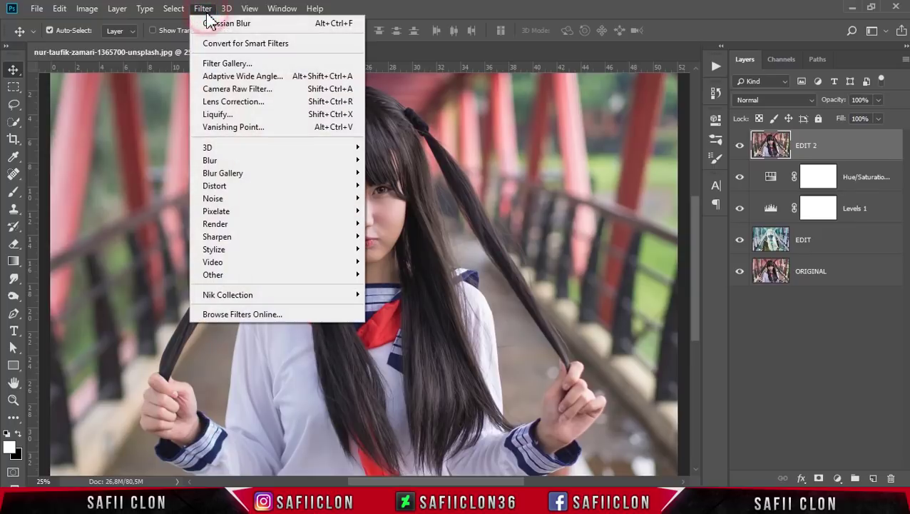
- In the Filter Gallery, apply Film Grain plus a second effect layer set to Poster Edges
left_click(245, 64)
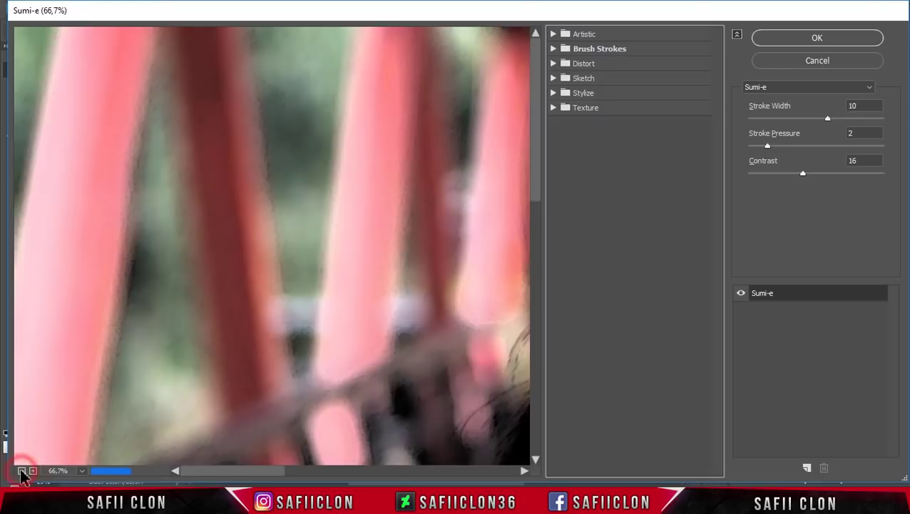
left_click(21, 470)
left_click_drag(468, 310, 137, 271)
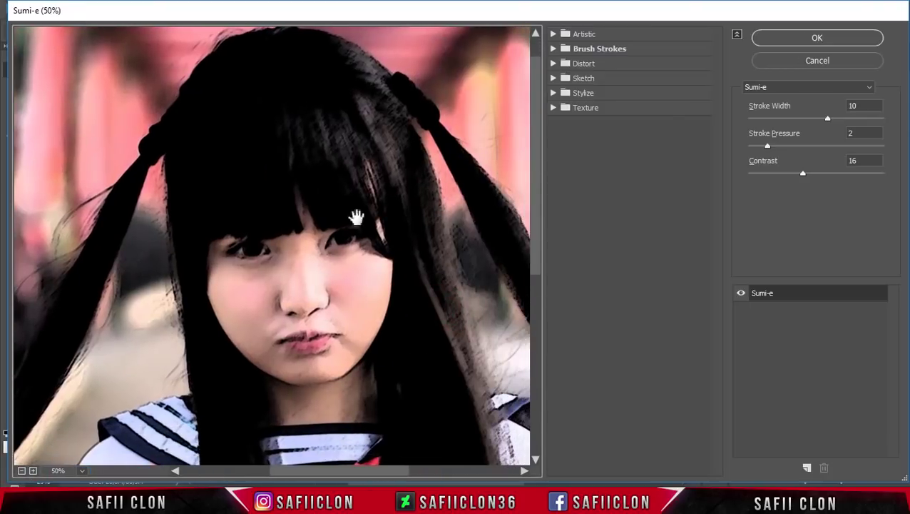
left_click(585, 36)
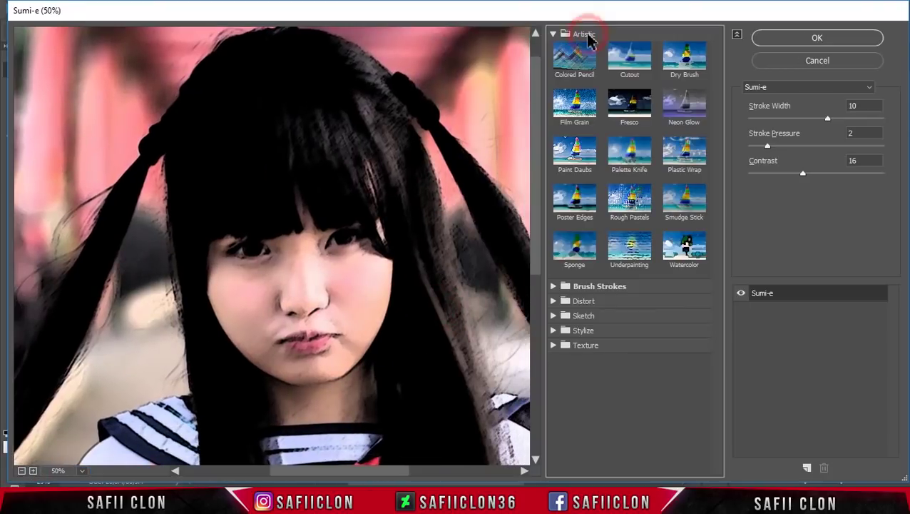
left_click(579, 116)
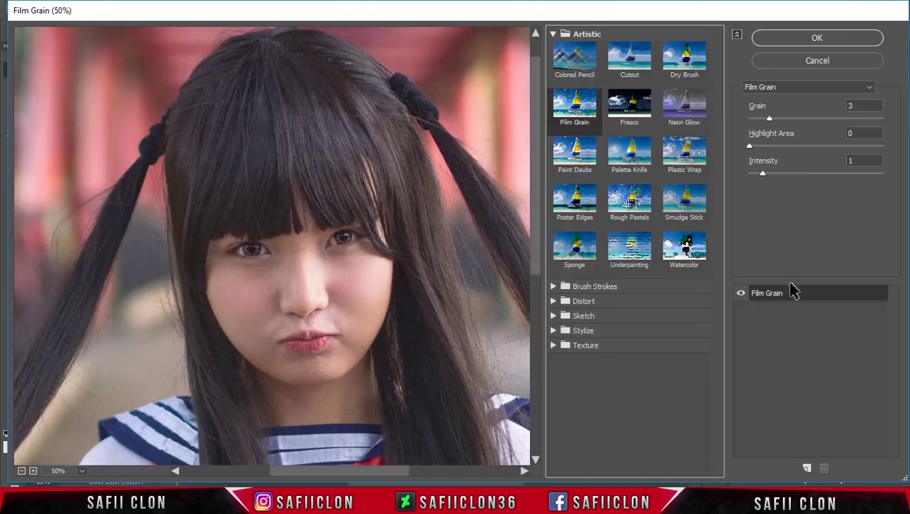
left_click(769, 119)
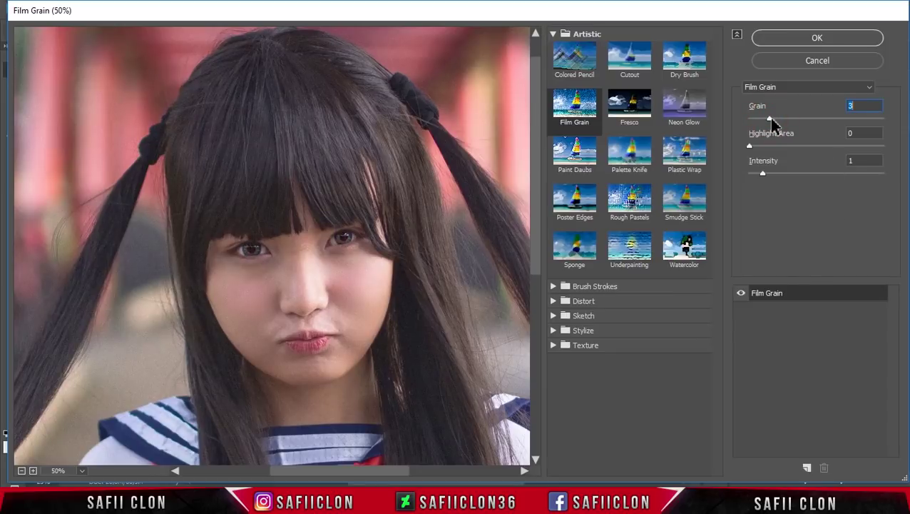
left_click(749, 145)
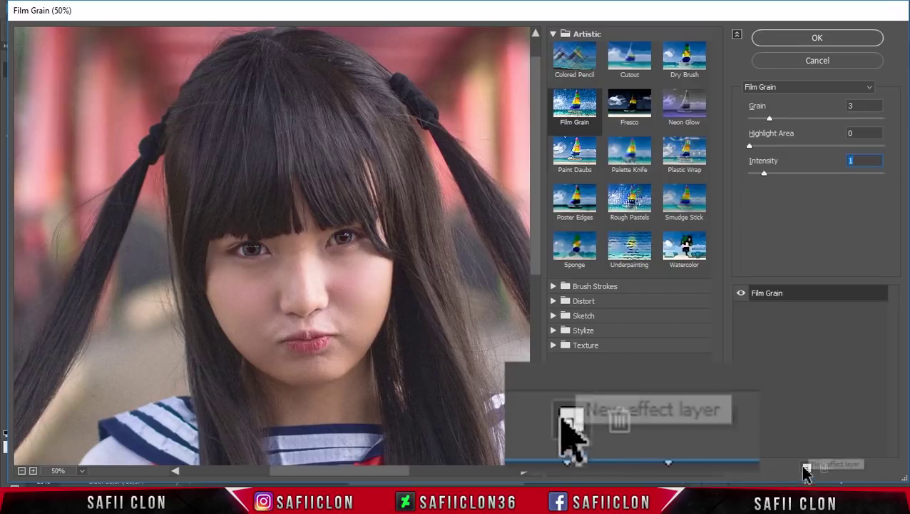
left_click(807, 468)
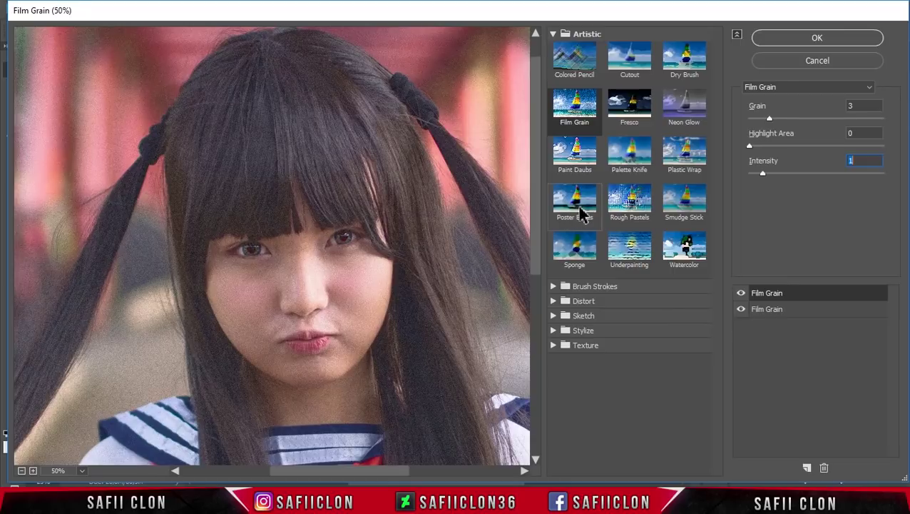
left_click(579, 207)
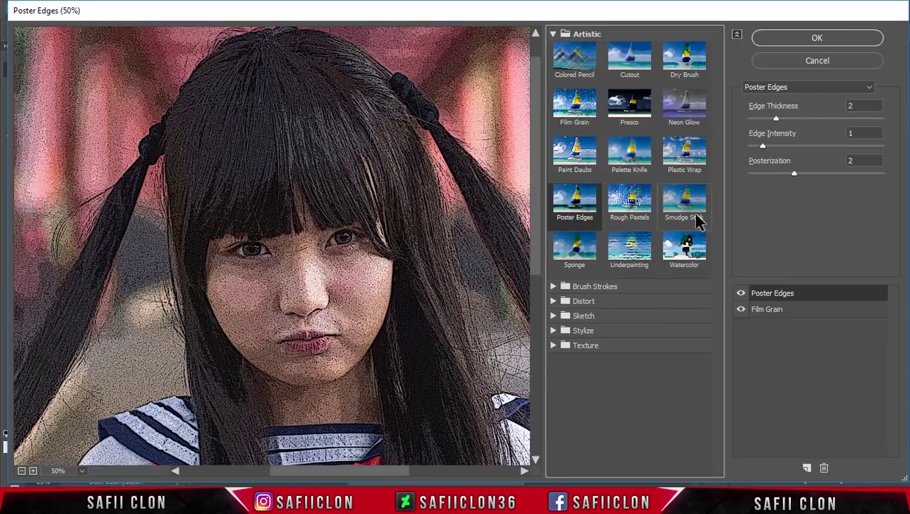
- Set Poster Edges to Edge Thickness 8, Edge Intensity 1, Posterization 5 and apply
left_click(777, 120)
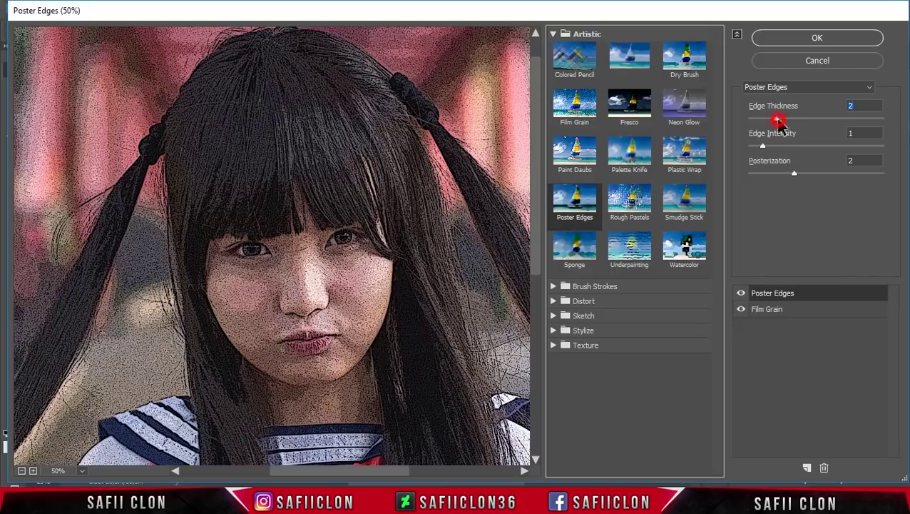
left_click_drag(797, 127, 851, 125)
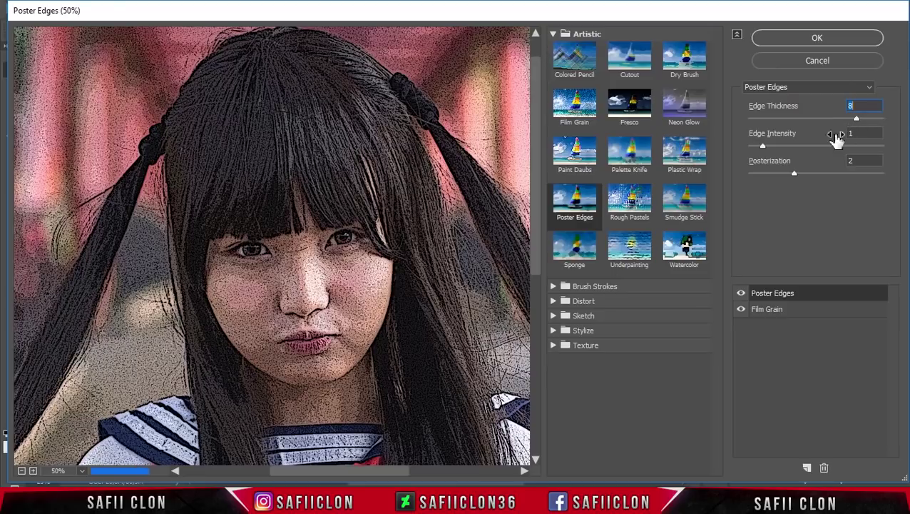
left_click(761, 145)
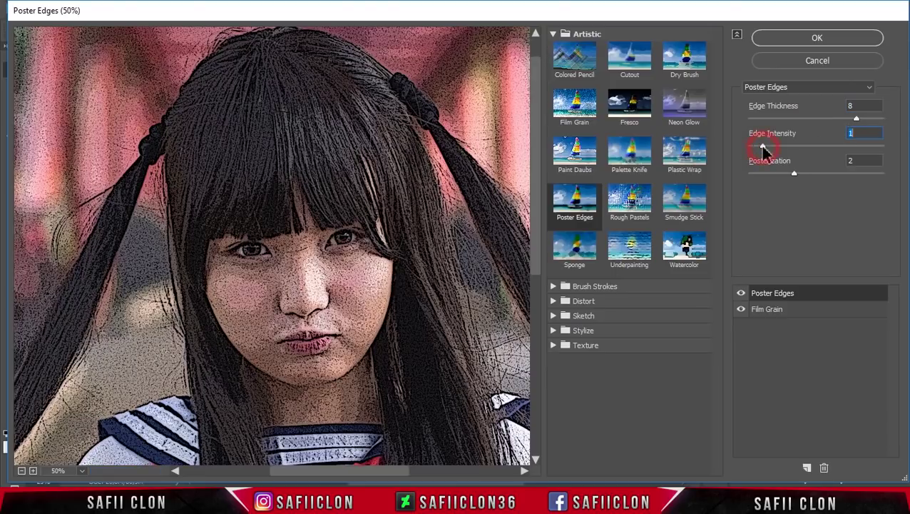
left_click_drag(794, 173, 835, 178)
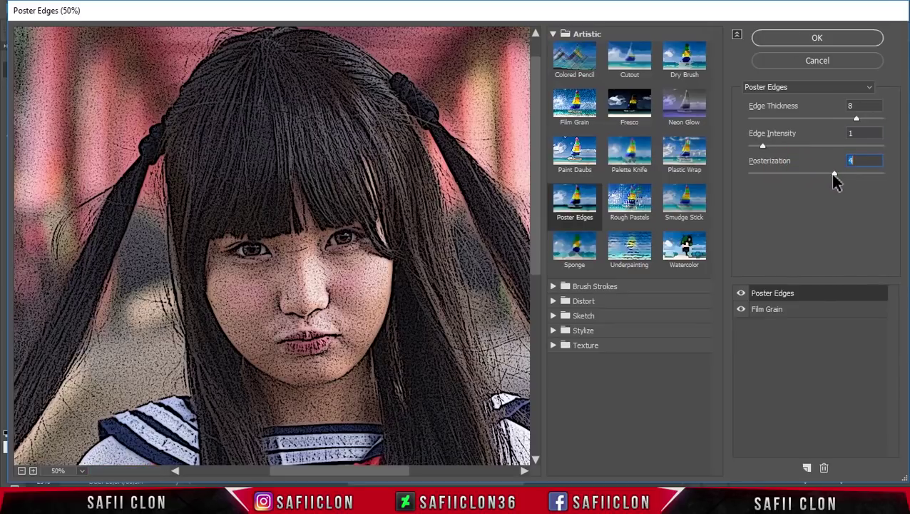
left_click_drag(848, 181, 851, 182)
left_click(821, 39)
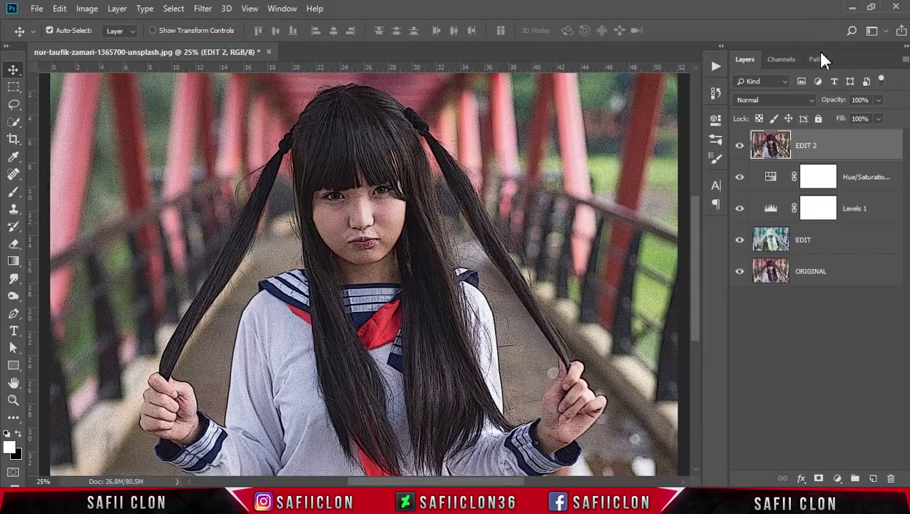
- Add a Threshold adjustment layer lowered to level 70 and select Threshold 1
left_click(838, 478)
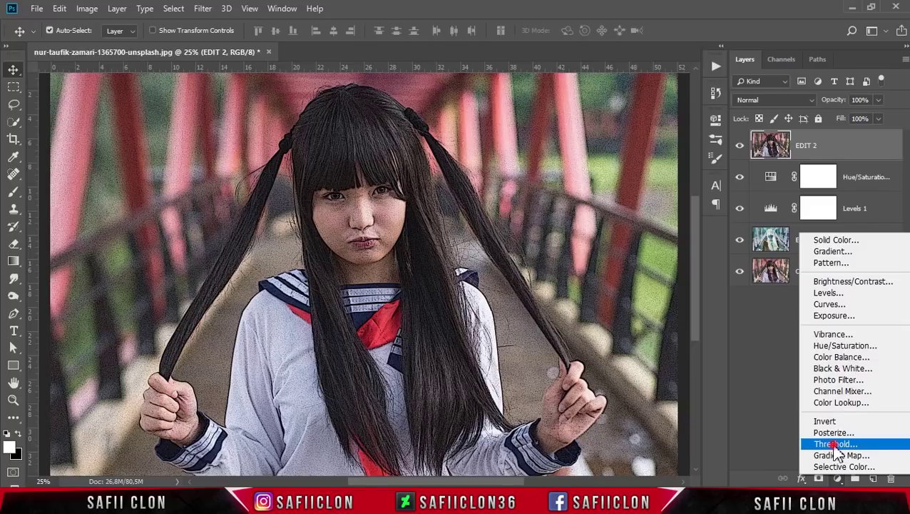
left_click(835, 445)
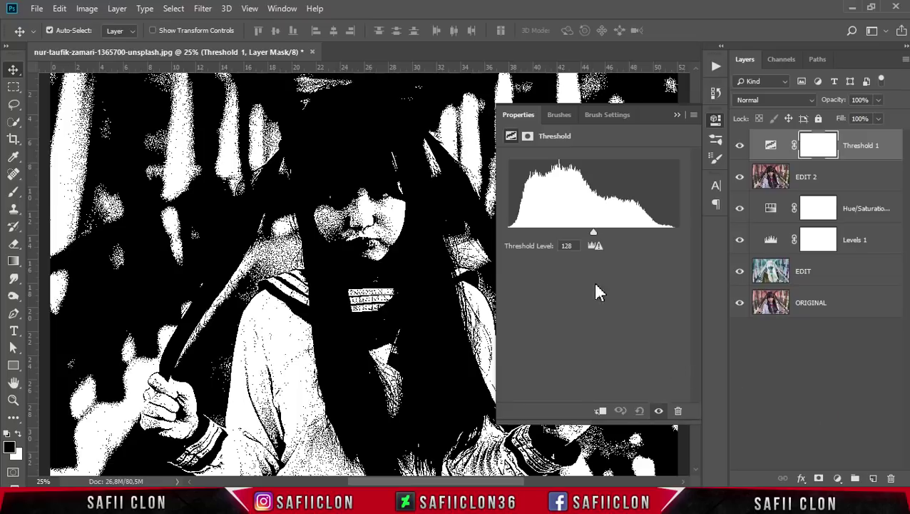
left_click_drag(592, 234, 556, 236)
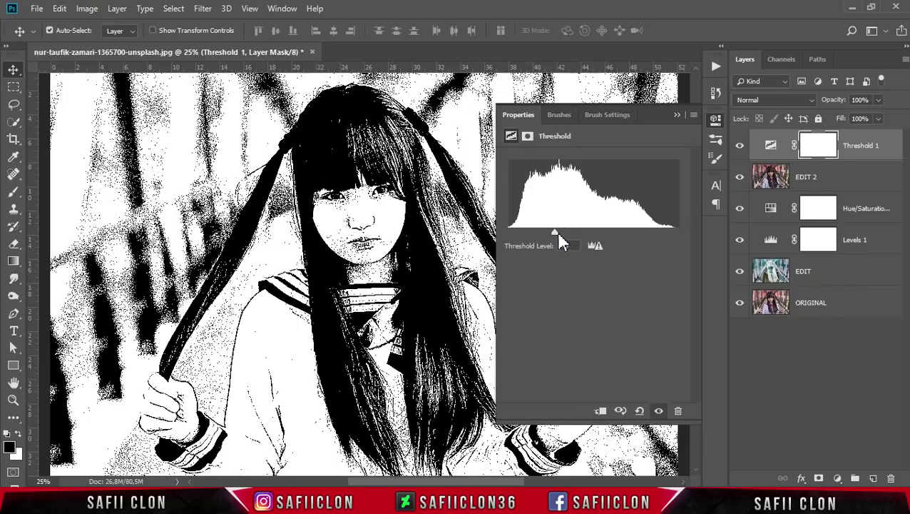
left_click(676, 115)
left_click(739, 145)
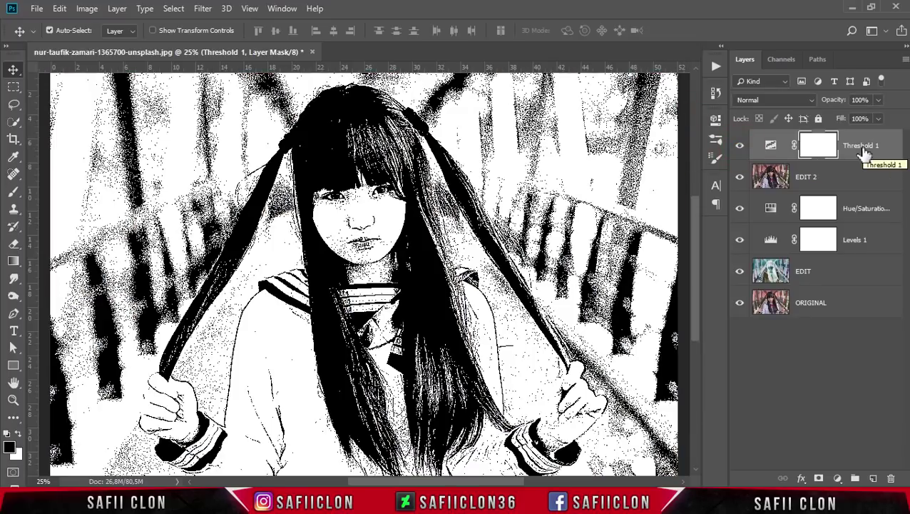
left_click(773, 147)
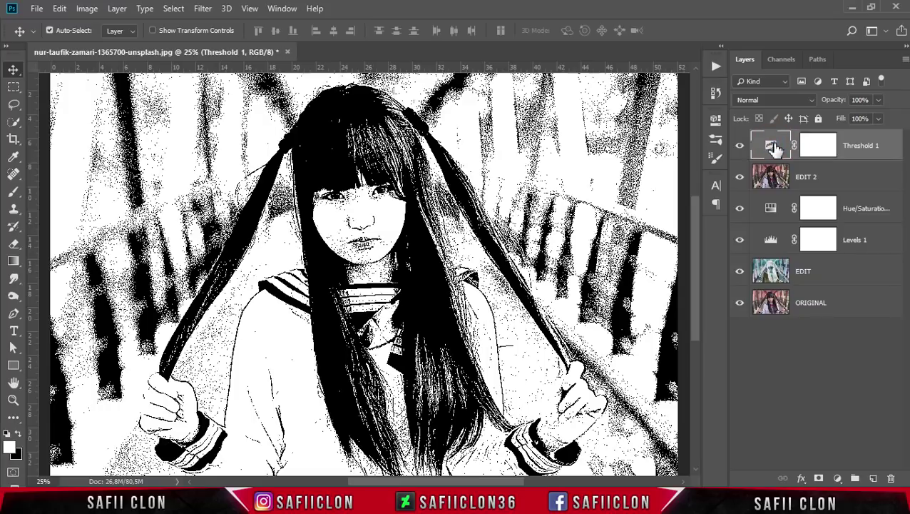
- Merge visible layers into Layer 1 and add a Levels 2 adjustment clipped to it
key("ctrl+shift+alt+e")
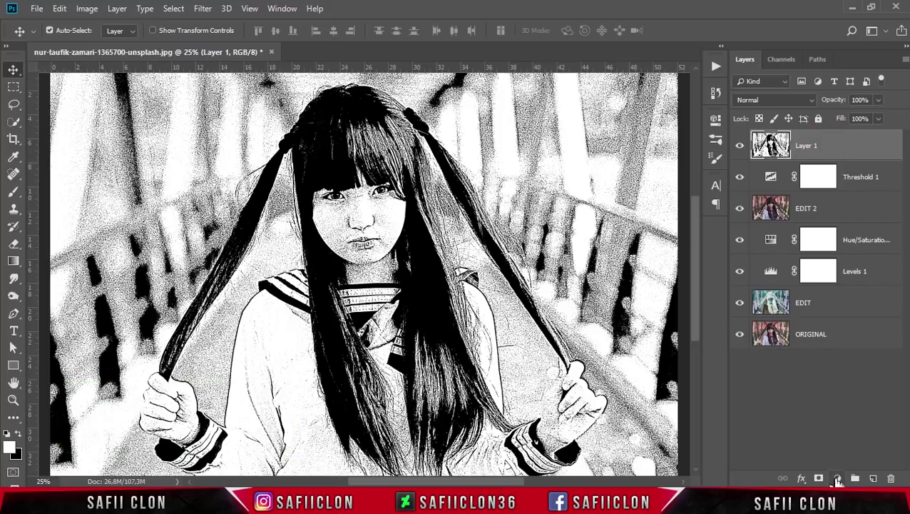
left_click(837, 478)
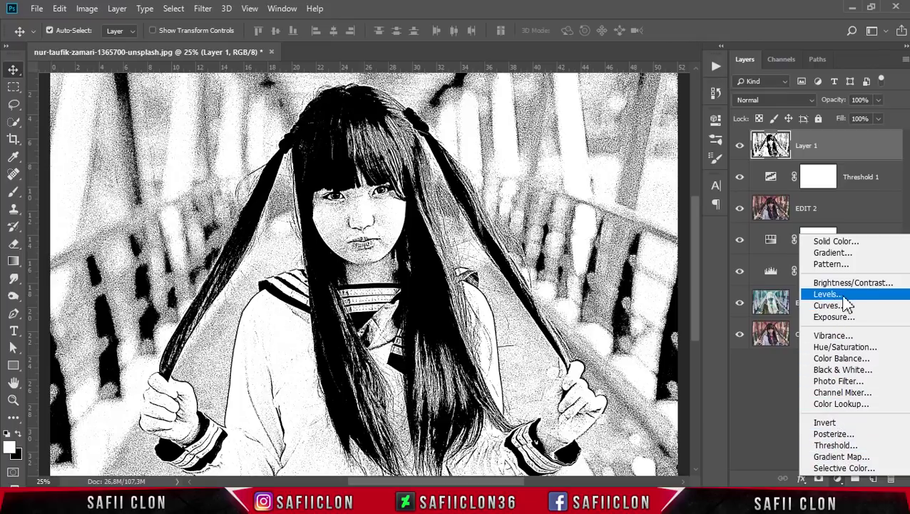
left_click(837, 295)
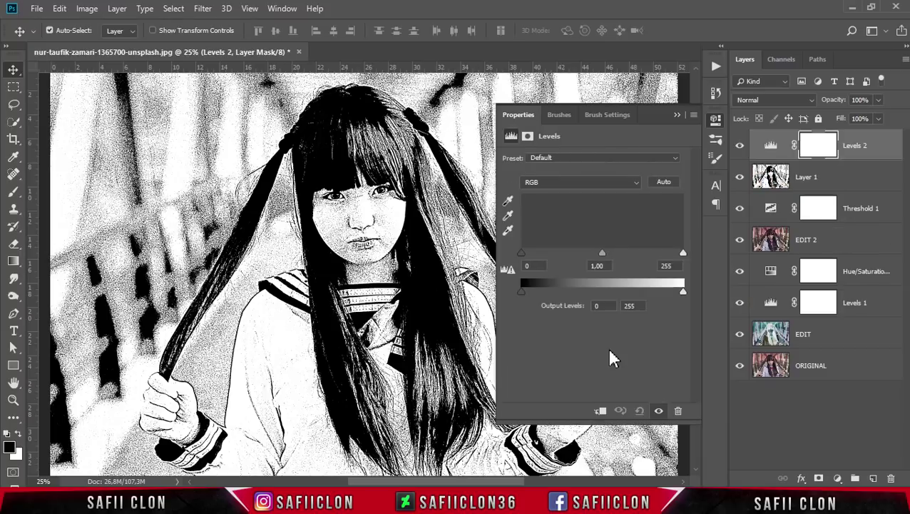
left_click(601, 414)
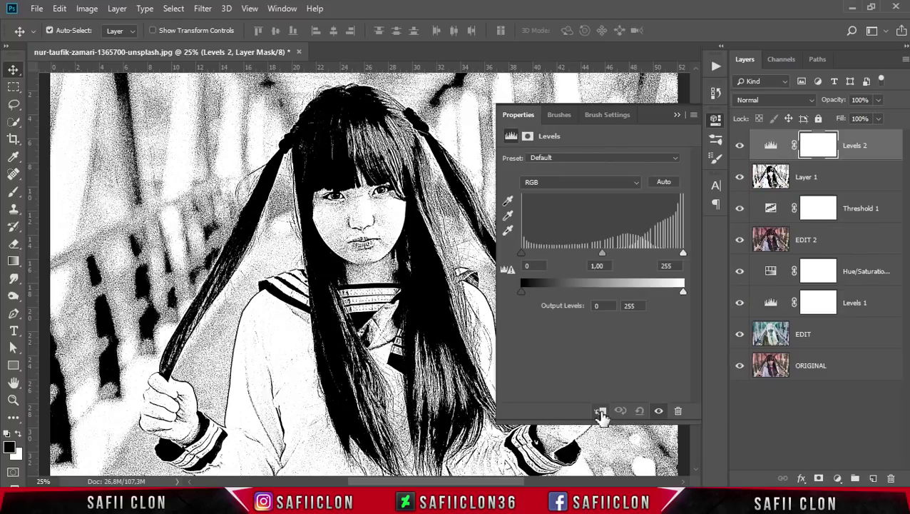
left_click(601, 413)
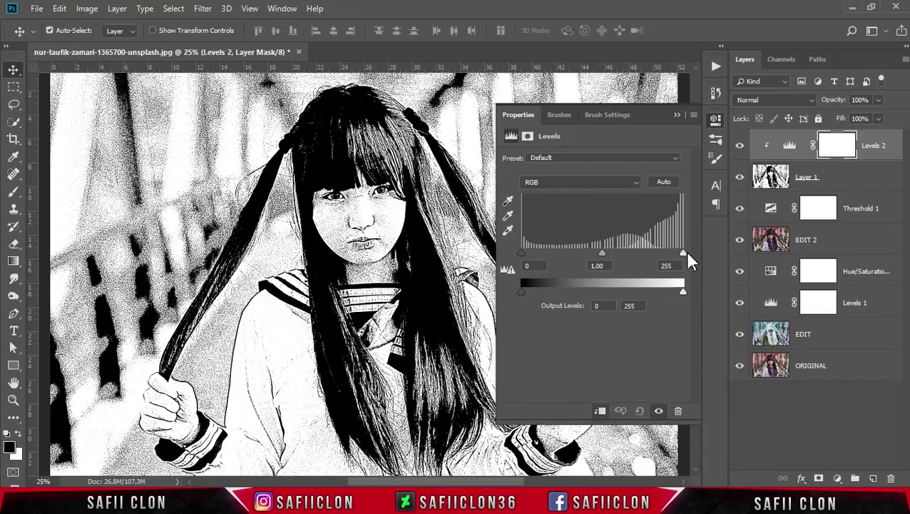
- Set Levels 2 to white input 121 and midtone 9,99
left_click_drag(684, 253, 676, 254)
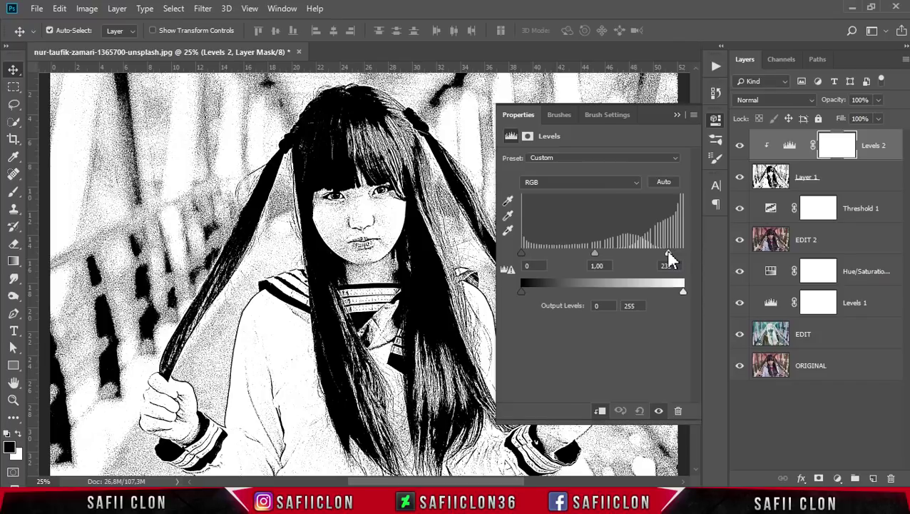
left_click_drag(669, 254, 597, 266)
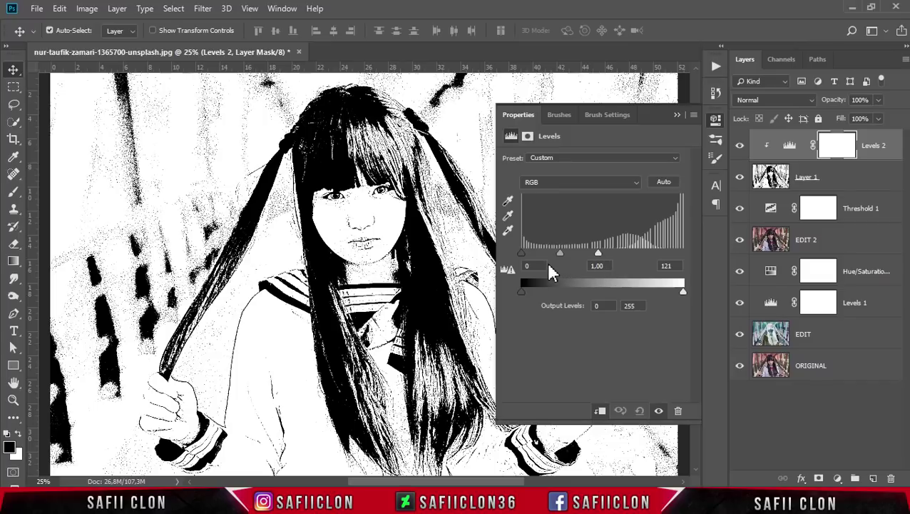
left_click_drag(560, 255, 525, 261)
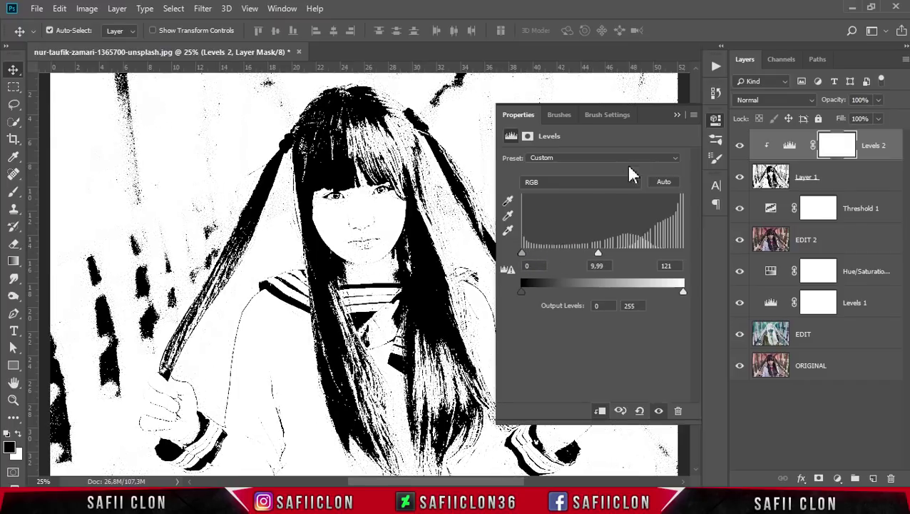
left_click(676, 116)
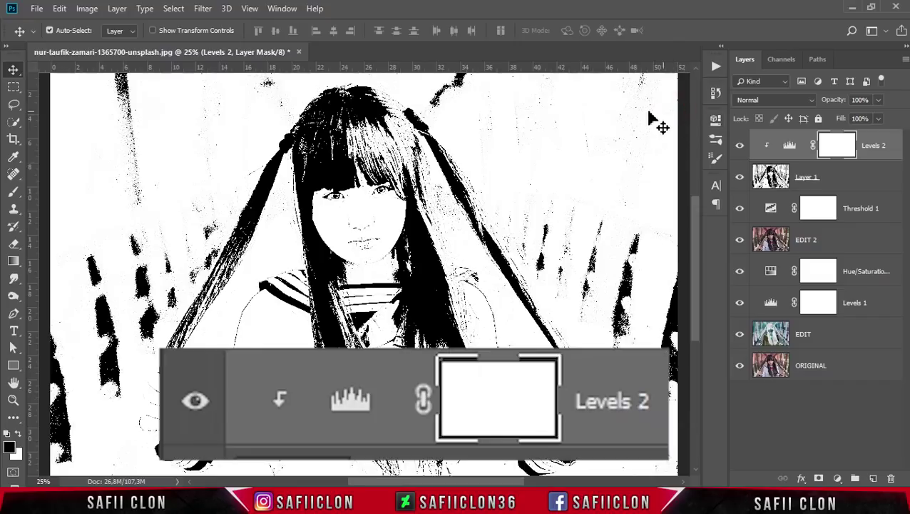
left_click(837, 147)
- Invert the Levels 2 mask to black and set up a large soft white brush at 43% opacity
key("ctrl+i")
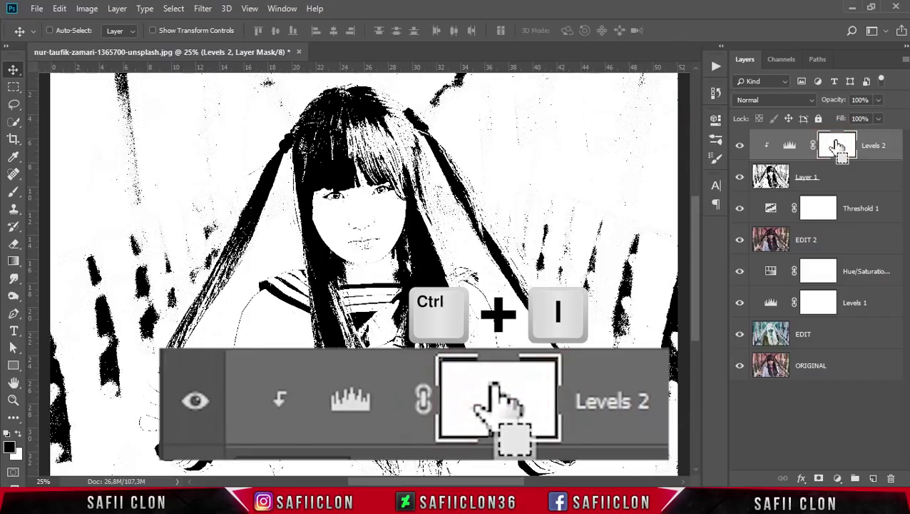
key("ctrl+i")
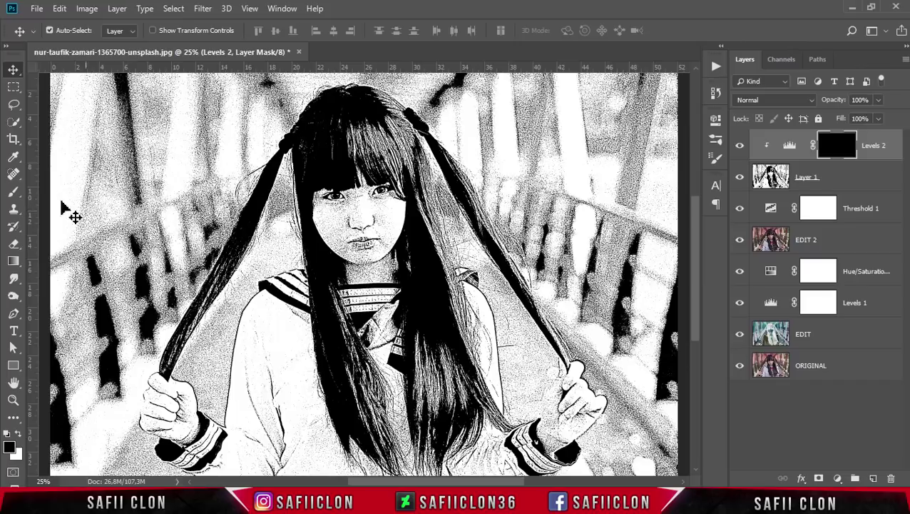
left_click(15, 193)
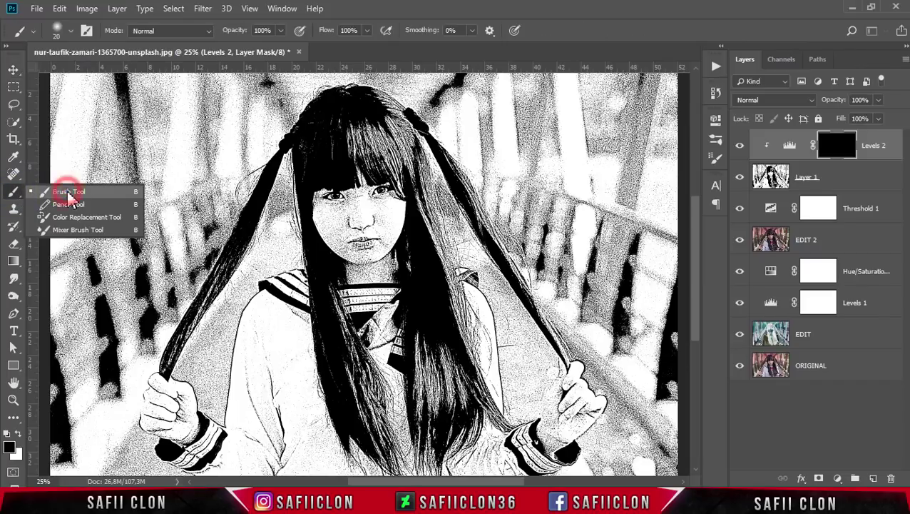
left_click(66, 193)
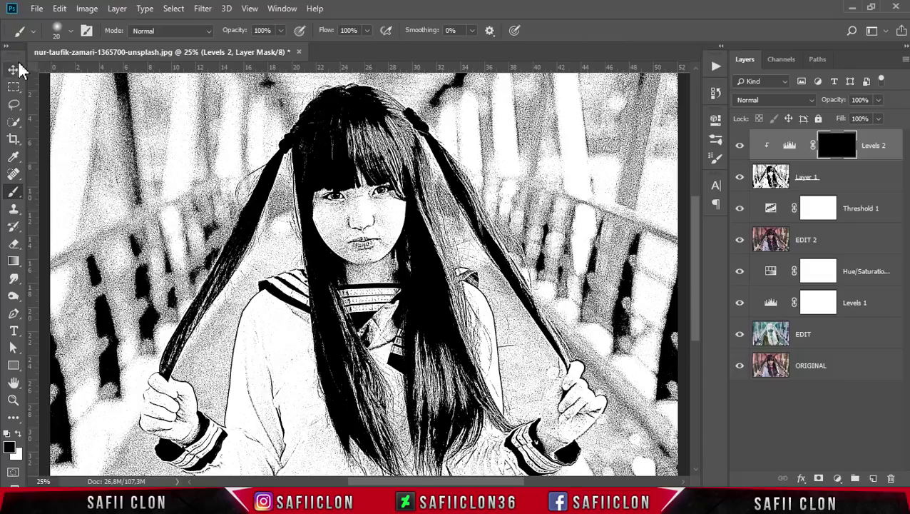
left_click(69, 30)
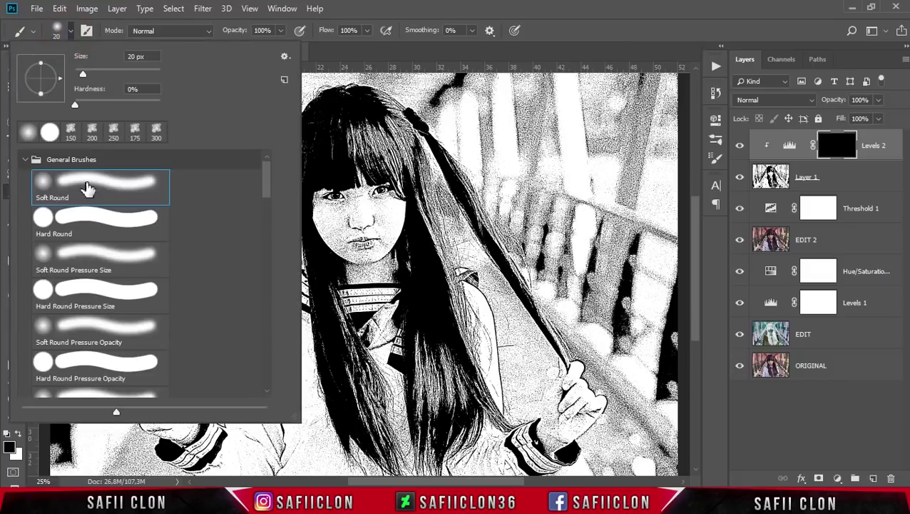
left_click_drag(83, 73, 129, 86)
left_click(70, 32)
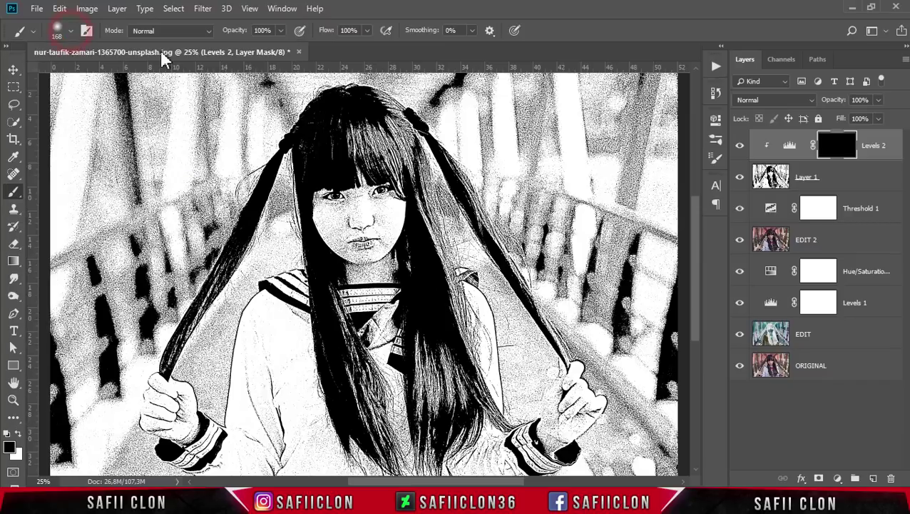
left_click(280, 31)
left_click_drag(283, 47, 247, 47)
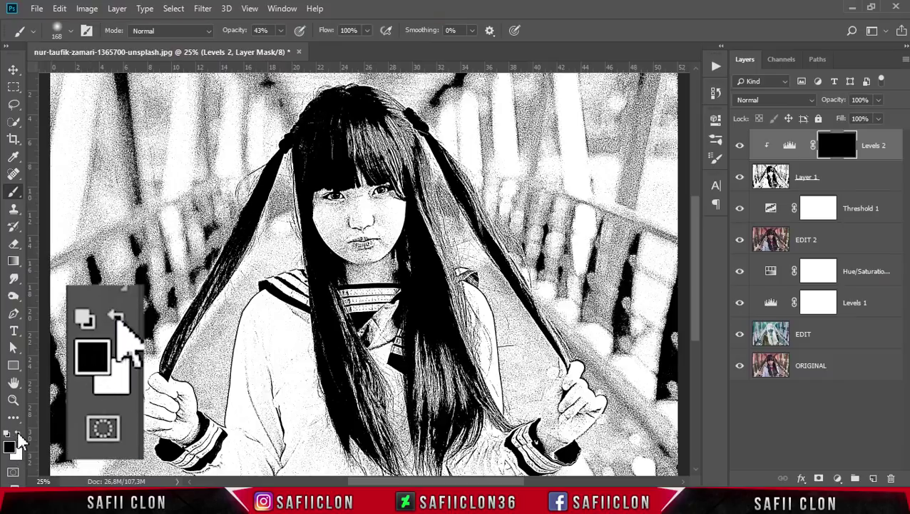
left_click(18, 433)
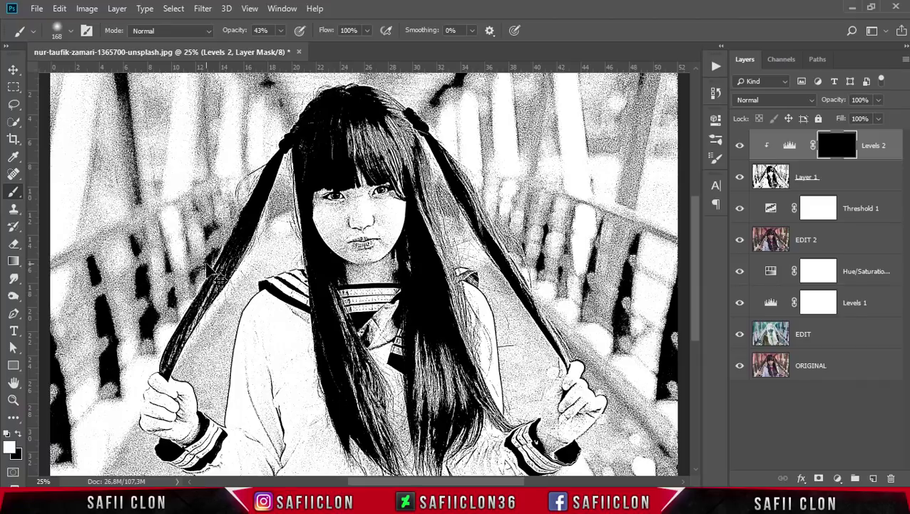
- Paint white on the mask across the top-left, right side and top background
key("ctrl+minus")
key("bracketright")
key("bracketright")
key("bracketright")
left_click(189, 177)
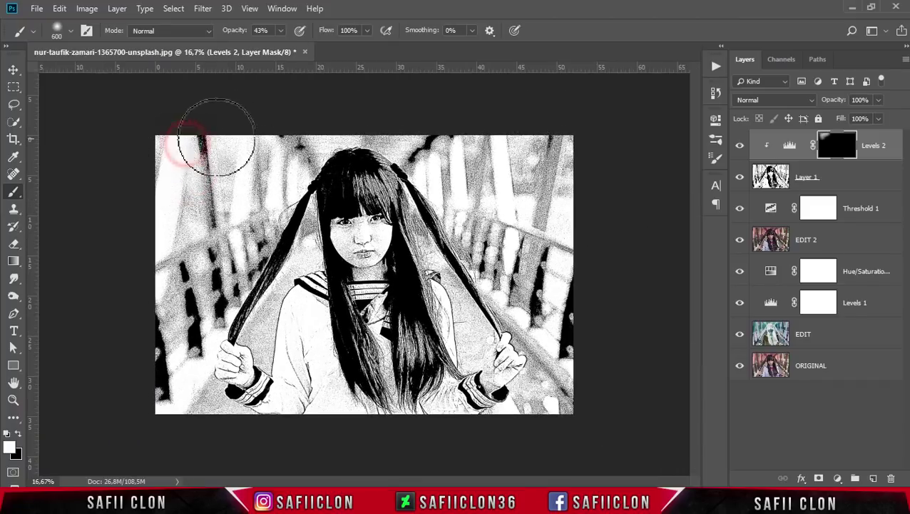
left_click_drag(197, 124, 245, 174)
left_click_drag(422, 143, 589, 300)
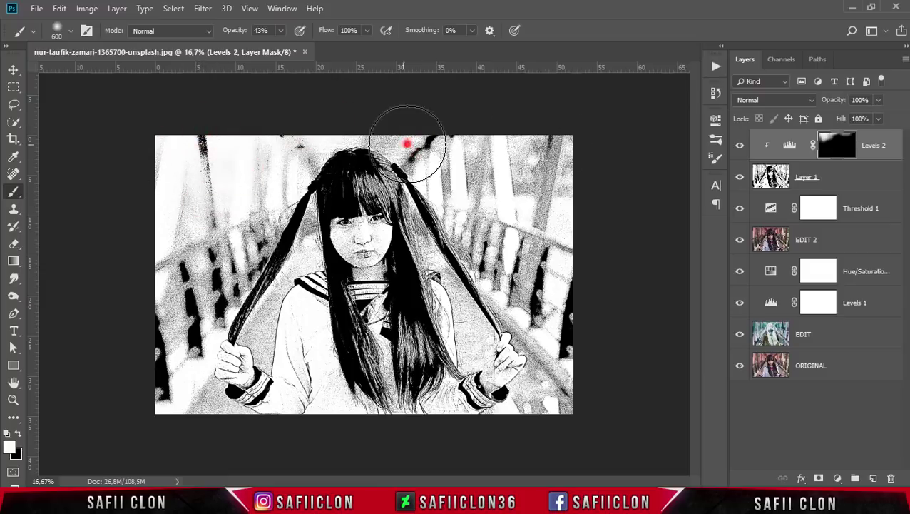
key("ctrl+plus")
left_click_drag(280, 30, 270, 49)
key("bracketleft")
key("bracketleft")
key("bracketleft")
mouse_move(209, 174)
left_mouse_down()
mouse_move(363, 114)
mouse_move(447, 173)
mouse_move(544, 162)
mouse_move(645, 308)
left_mouse_up()
- Paint white around both hands, over the face and on the grey haze at left
key("bracketright")
key("bracketright")
key("bracketleft")
key("bracketleft")
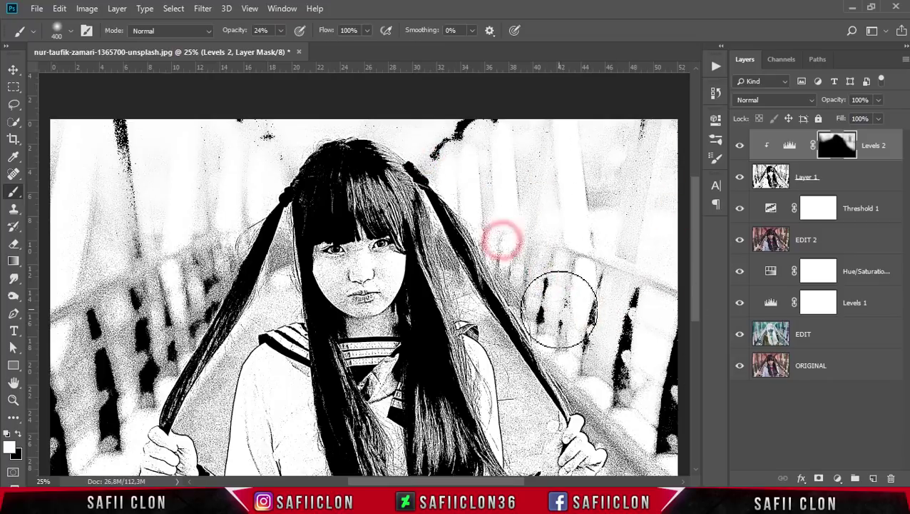
left_click_drag(534, 253, 524, 414)
scroll(627, 343, "down", 1)
scroll(663, 386, "down", 1)
mouse_move(663, 385)
left_mouse_down()
mouse_move(646, 389)
mouse_move(600, 303)
left_mouse_up()
key("bracketleft")
mouse_move(209, 293)
left_mouse_down()
mouse_move(212, 351)
mouse_move(285, 152)
mouse_move(193, 149)
mouse_move(122, 417)
left_mouse_up()
key("bracketright")
key("bracketleft")
key("bracketleft")
key("bracketleft")
key("bracketleft")
key("bracketleft")
key("bracketleft")
mouse_move(367, 214)
left_mouse_down()
mouse_move(335, 173)
mouse_move(350, 197)
mouse_move(383, 166)
mouse_move(341, 158)
mouse_move(325, 174)
mouse_move(329, 147)
left_mouse_up()
scroll(357, 164, "up", 2)
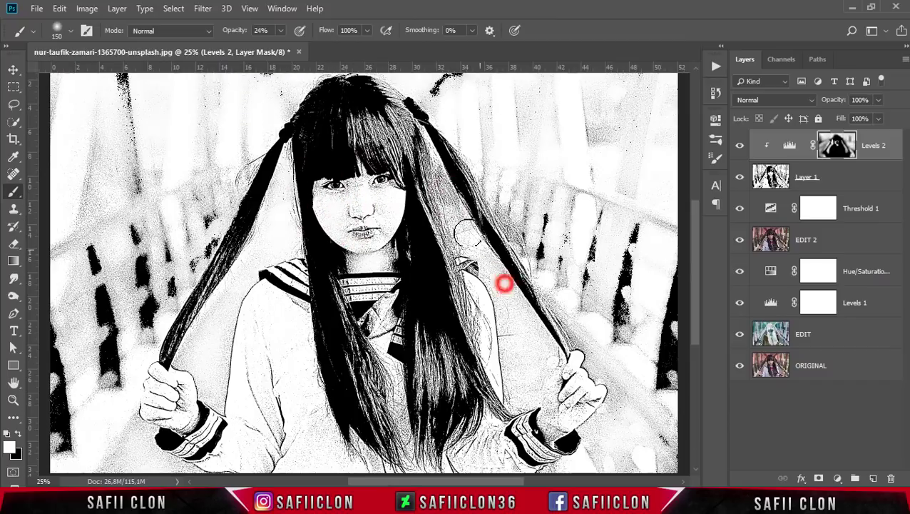
key("ctrl+minus")
left_click_drag(194, 251, 189, 336)
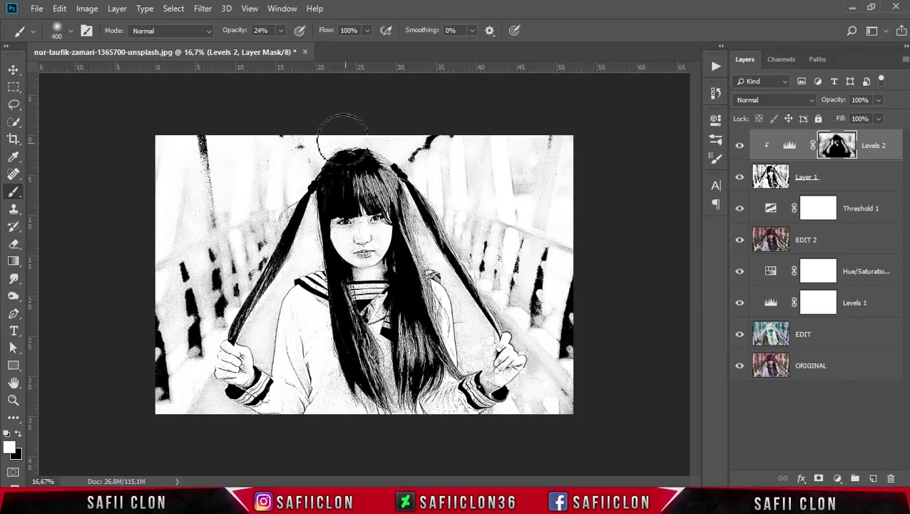
- Compare with and without Levels 2, and brighten both sides of the face with a 200 brush
left_click(740, 148)
left_click(740, 148)
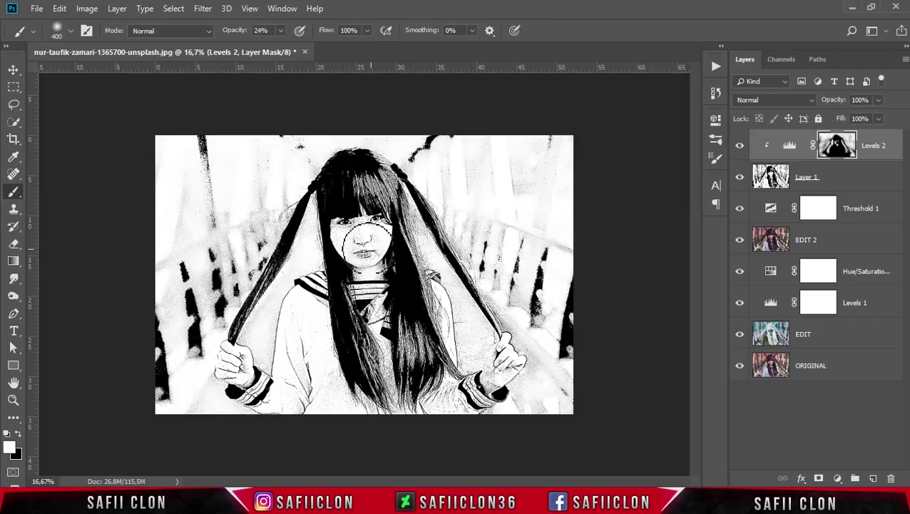
key("bracketleft")
key("bracketleft")
mouse_move(343, 236)
left_mouse_down()
mouse_move(346, 250)
mouse_move(382, 246)
left_mouse_up()
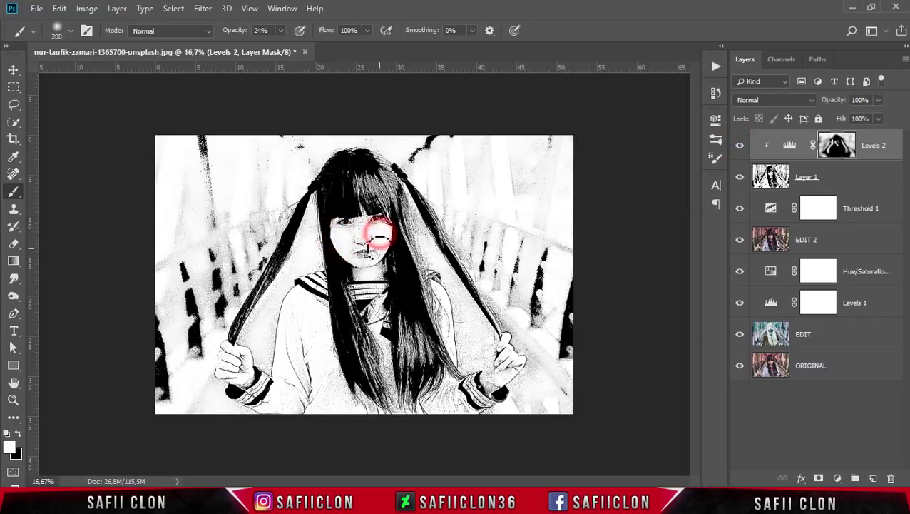
left_click(740, 146)
left_click(740, 146)
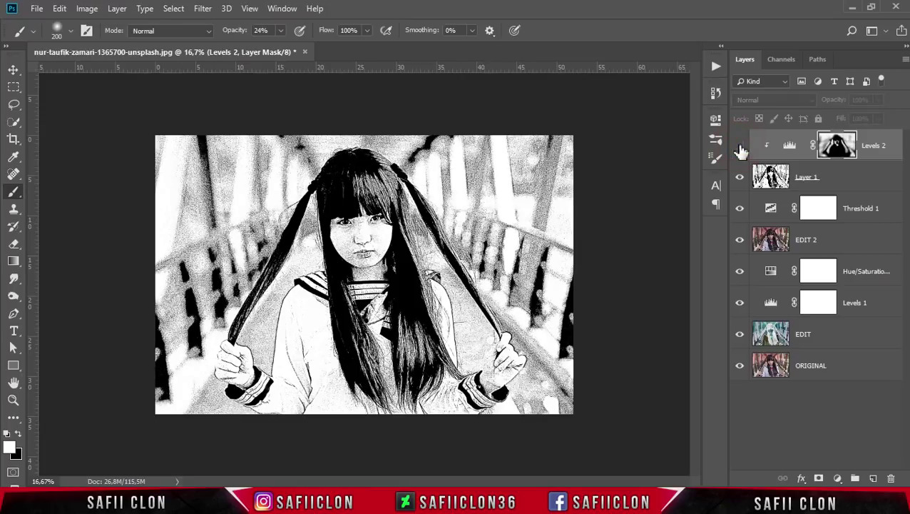
left_click(739, 146)
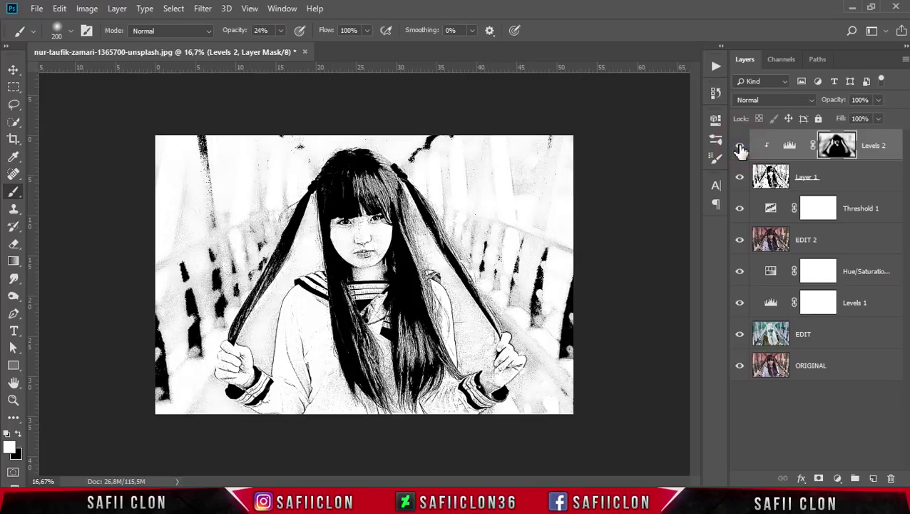
left_click(789, 145)
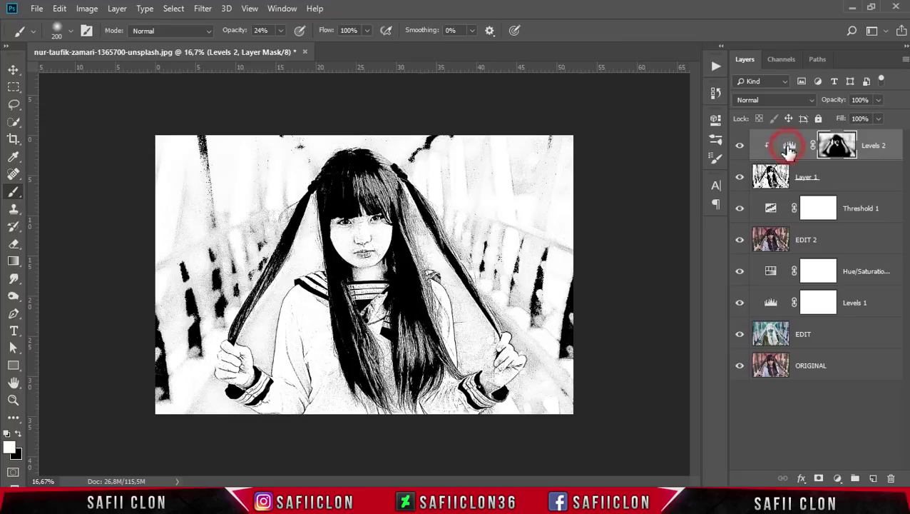
- Merge visible layers into Layer 2 and clip a Curves 1 adjustment with black output raised to 22
key("ctrl+shift+alt+e")
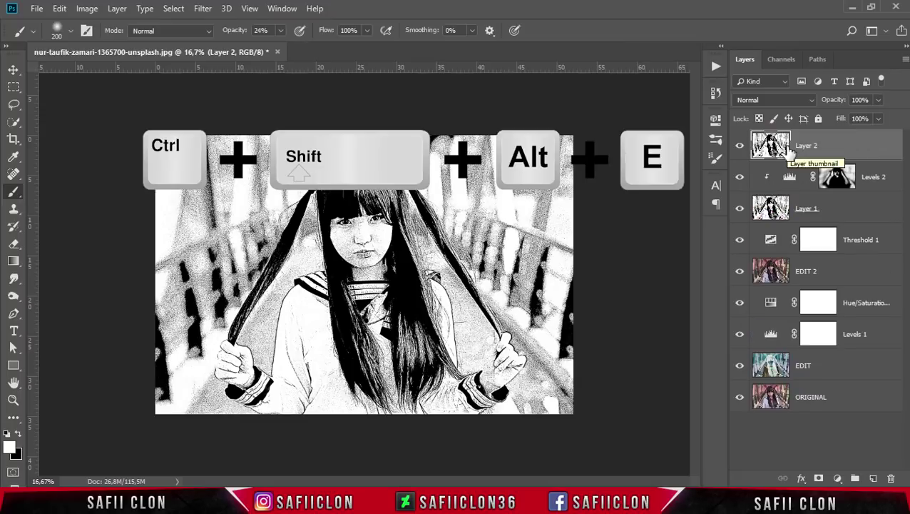
left_click(829, 144)
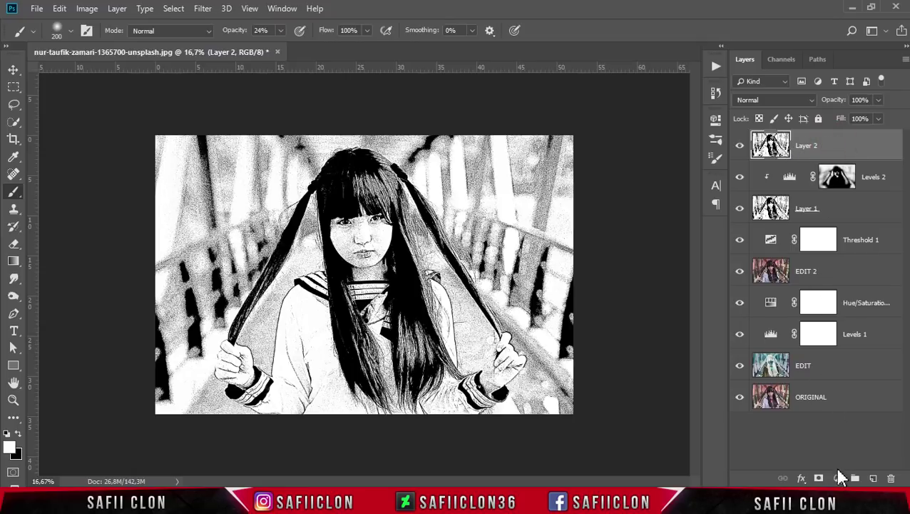
left_click(837, 478)
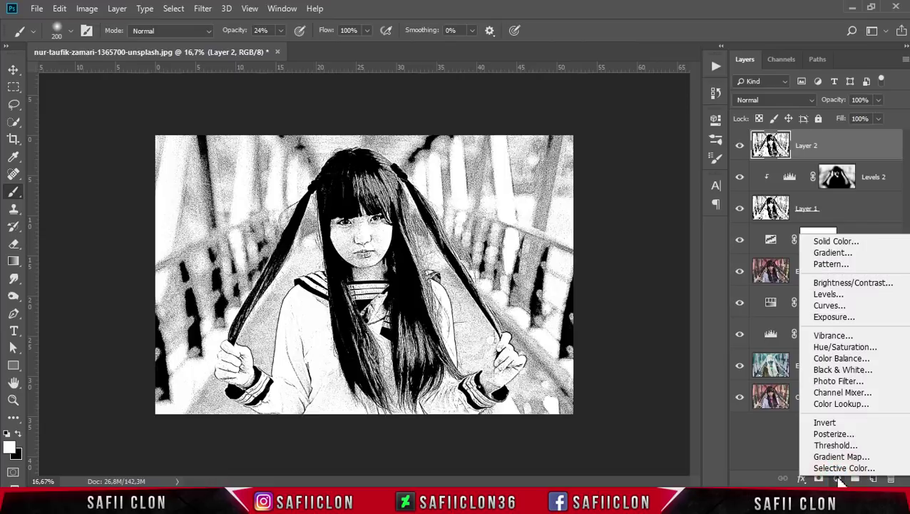
left_click(828, 305)
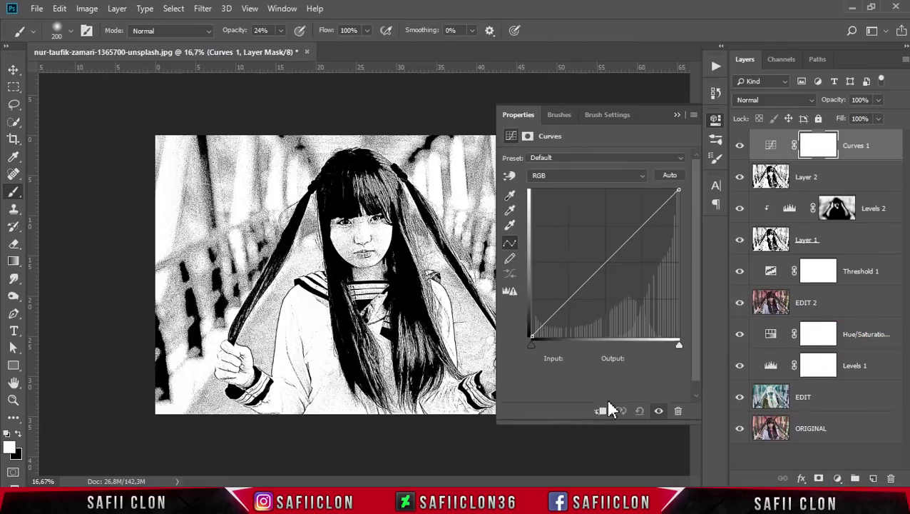
left_click(601, 411)
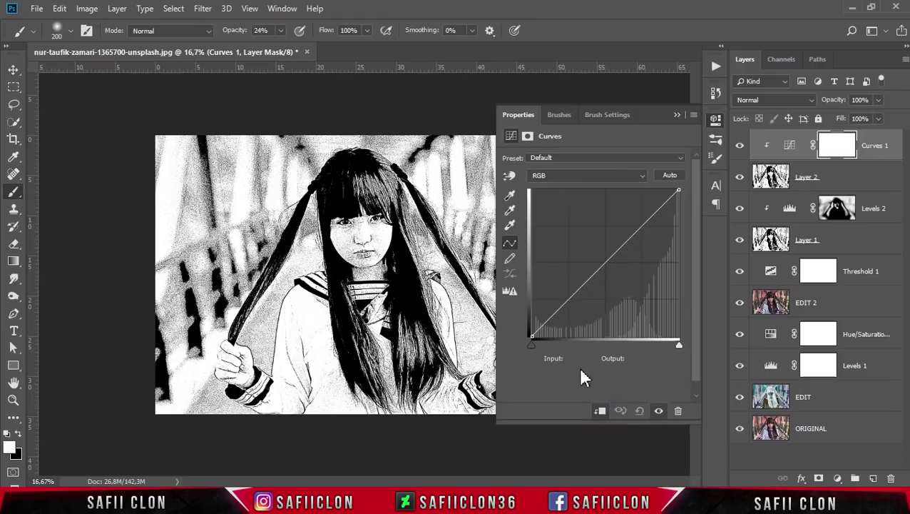
left_click(567, 298)
left_click_drag(531, 337, 524, 323)
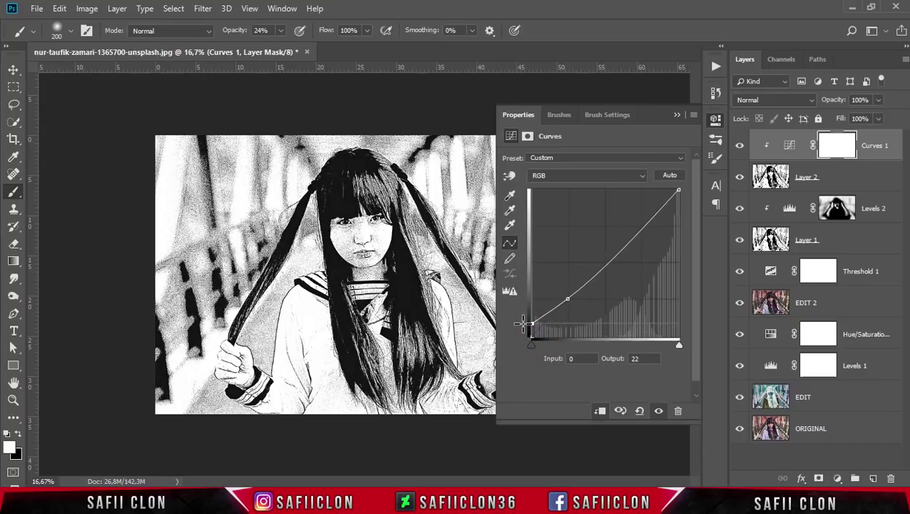
left_click(676, 114)
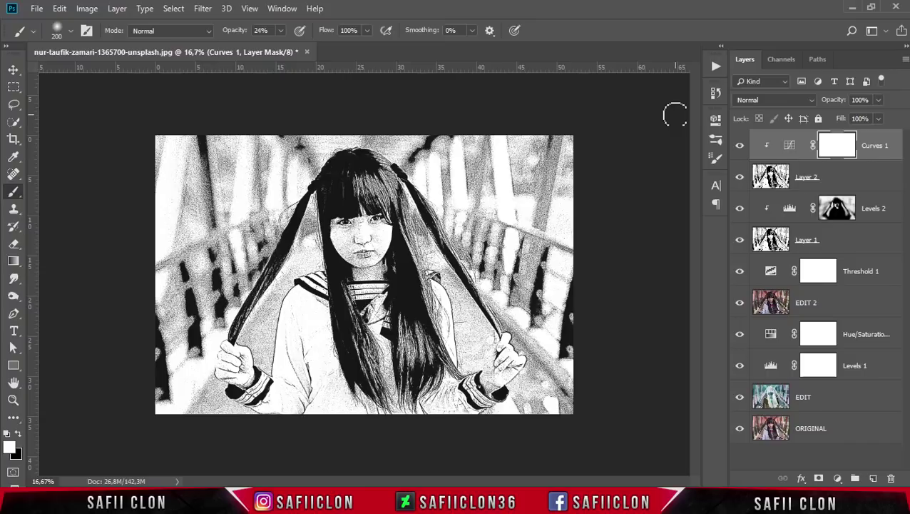
left_click(789, 145)
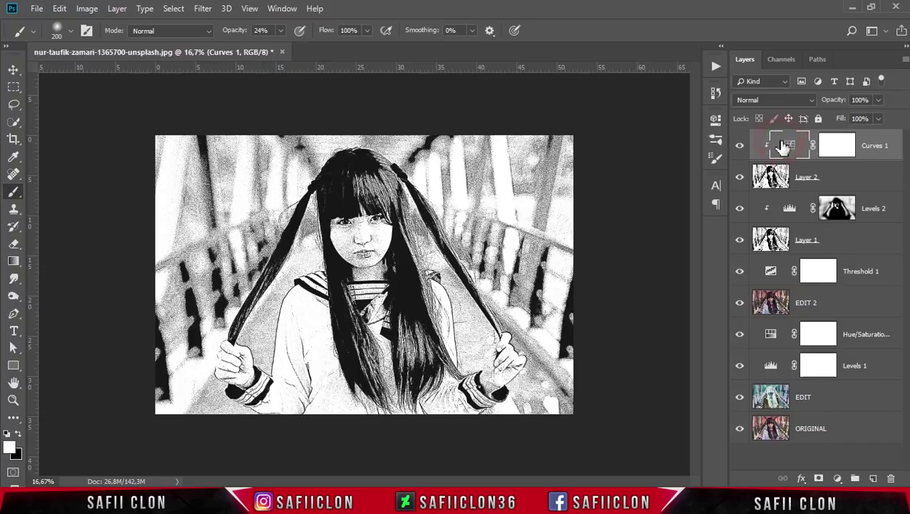
- Group the Curves 1 through EDIT layers as 'EDIT' and toggle it to compare with the original
left_click(823, 403, "shift")
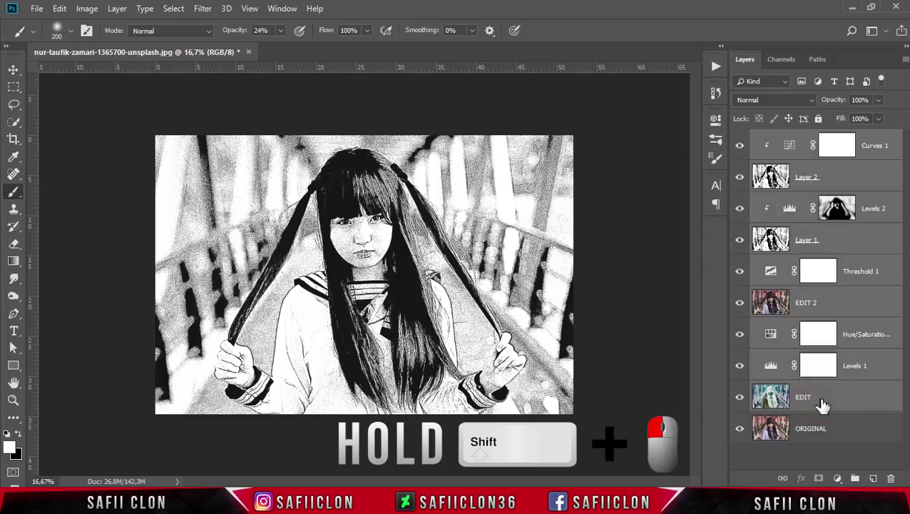
right_click(823, 400)
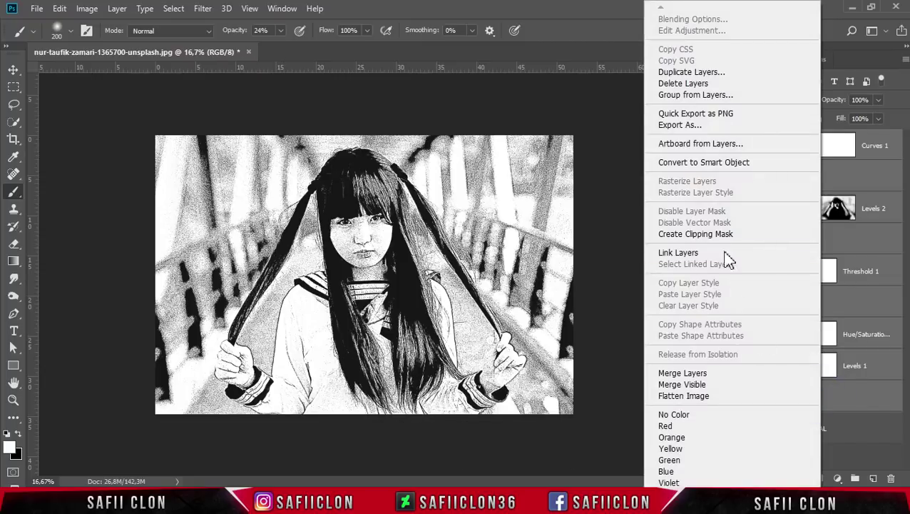
left_click(705, 98)
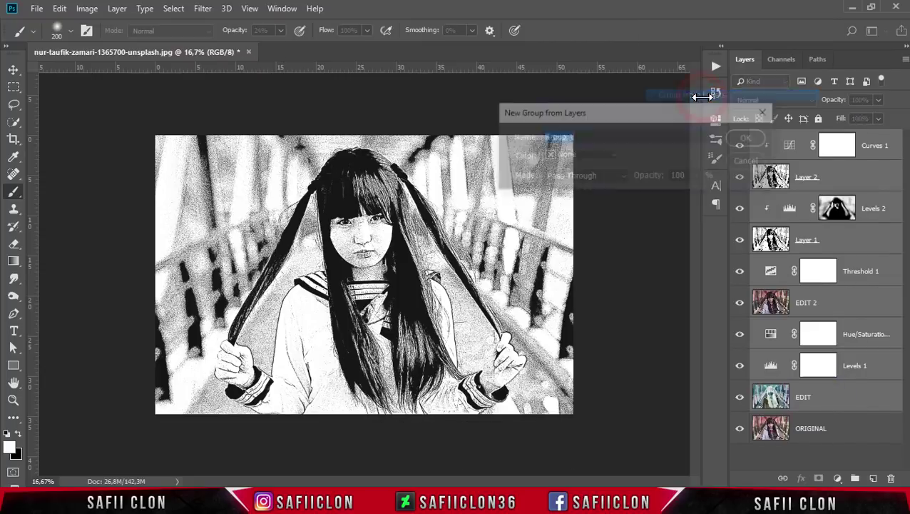
left_click_drag(601, 137, 547, 128)
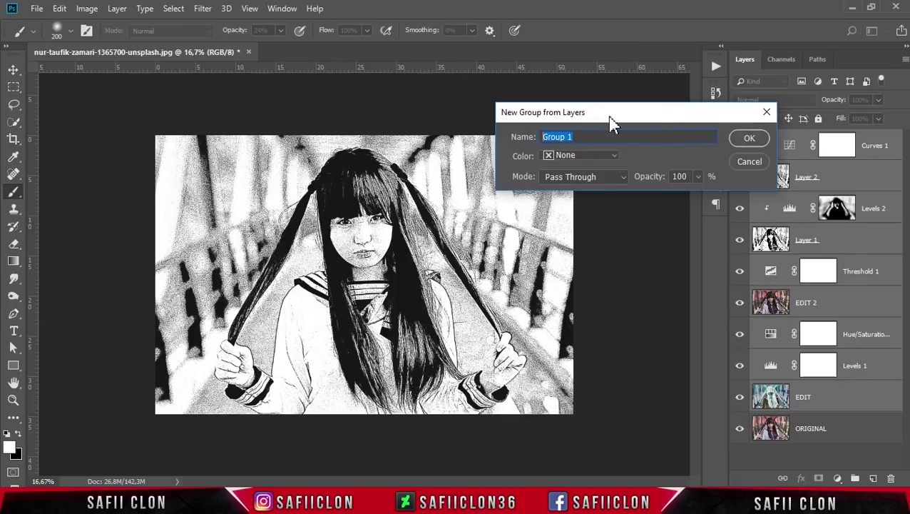
type("EDIT")
left_click(749, 140)
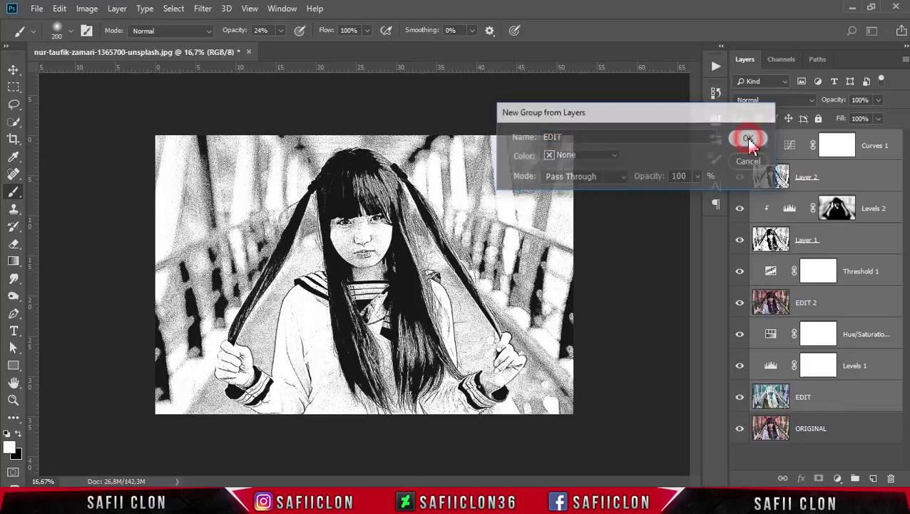
left_click(741, 139)
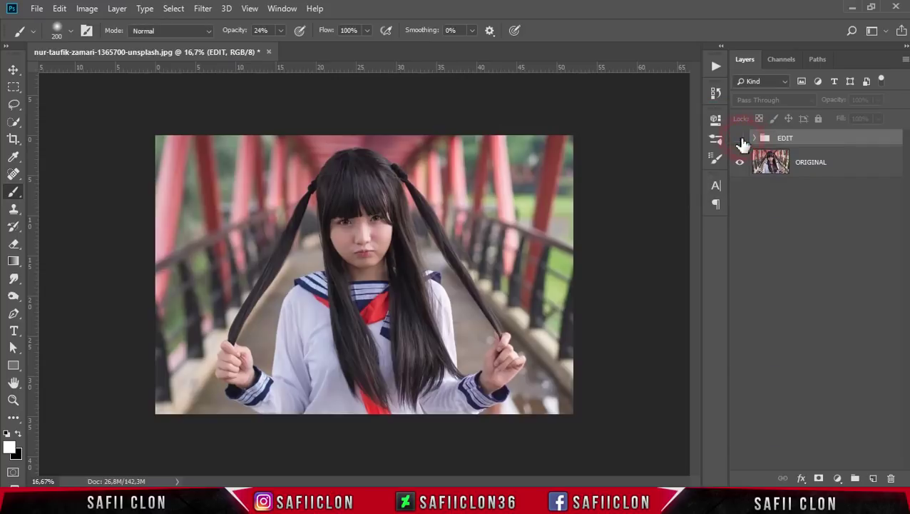
left_click(740, 139)
left_click(741, 139)
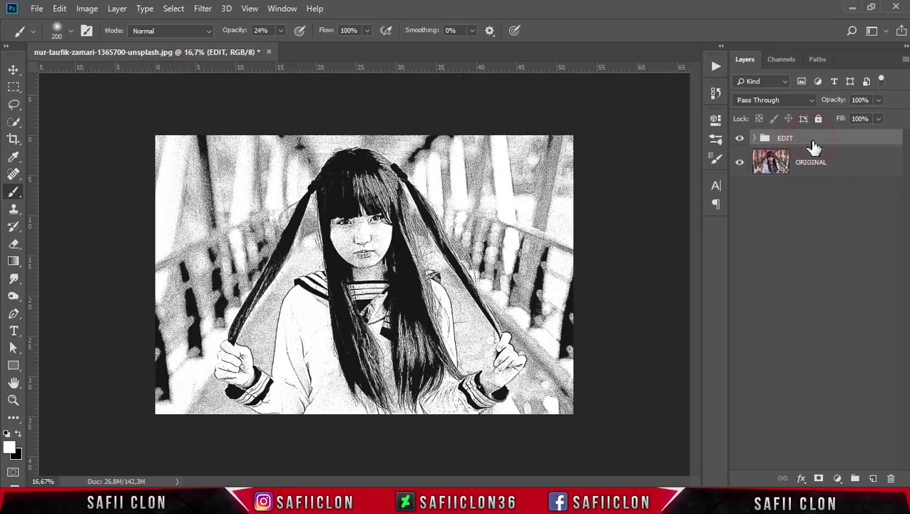
left_click(831, 163, "shift")
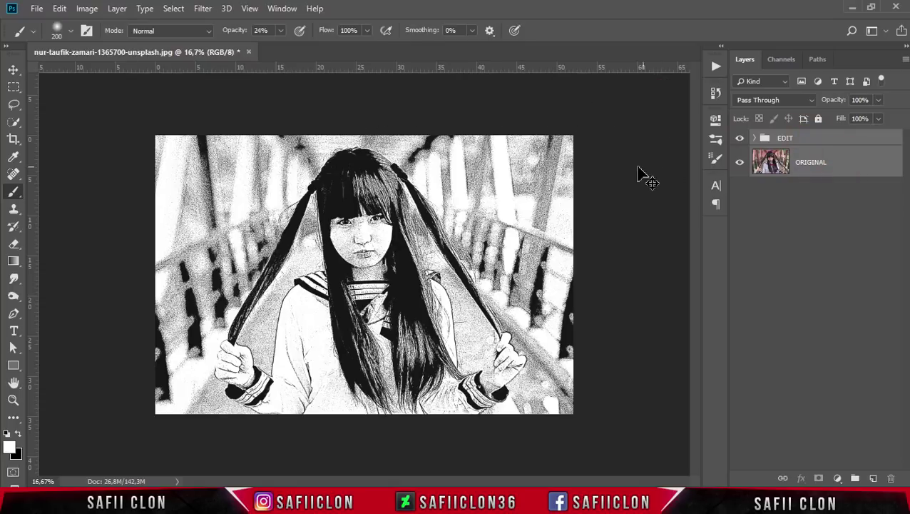
- Scale the EDIT group and ORIGINAL together down to about 81%
key("ctrl+t")
left_click_drag(573, 134, 532, 158)
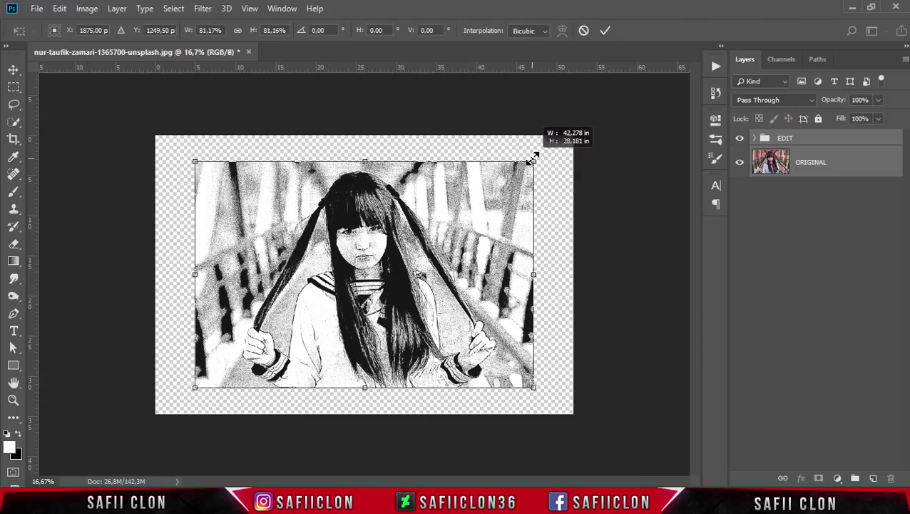
key("ctrl+plus")
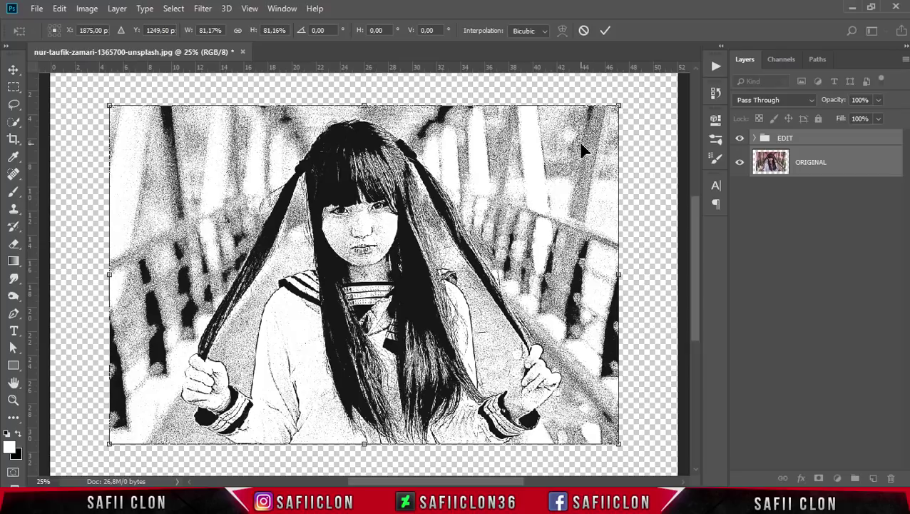
left_click(605, 30)
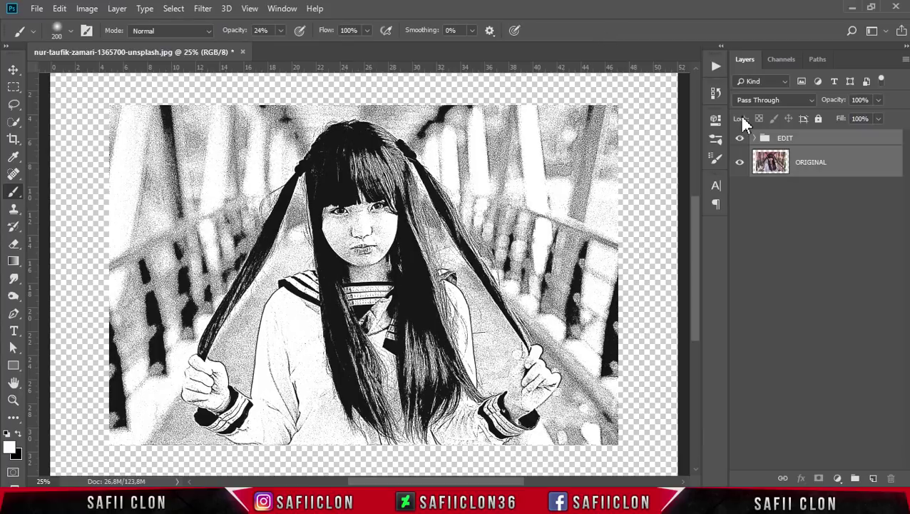
- Add a white Solid Color fill layer, Color Fill 1, directly above ORIGINAL
left_click(836, 164)
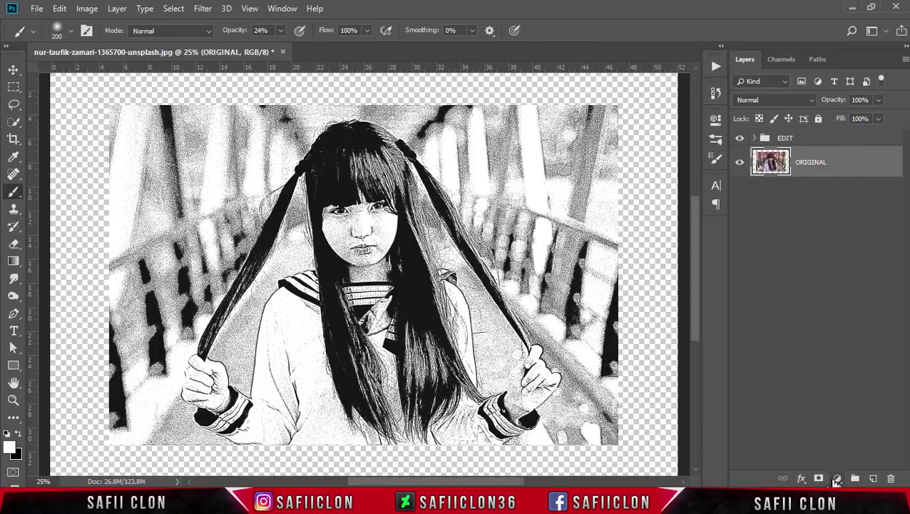
left_click(836, 478)
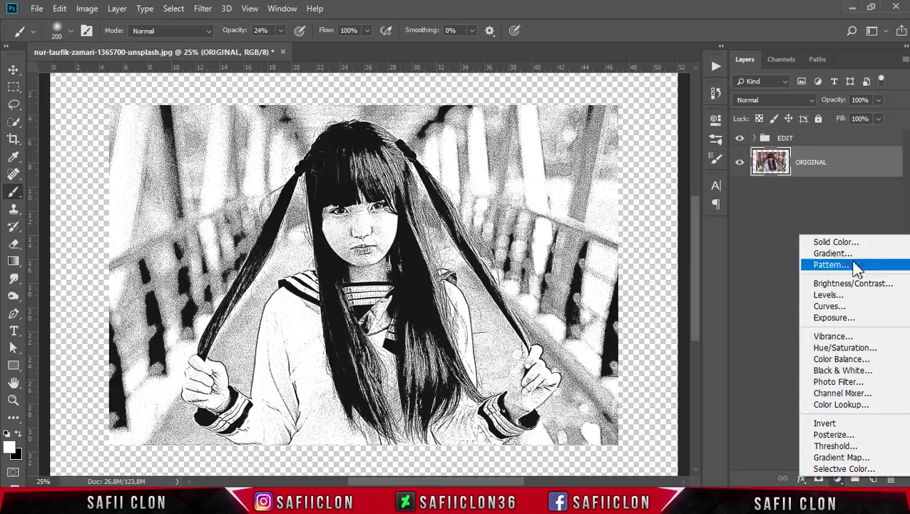
left_click(833, 242)
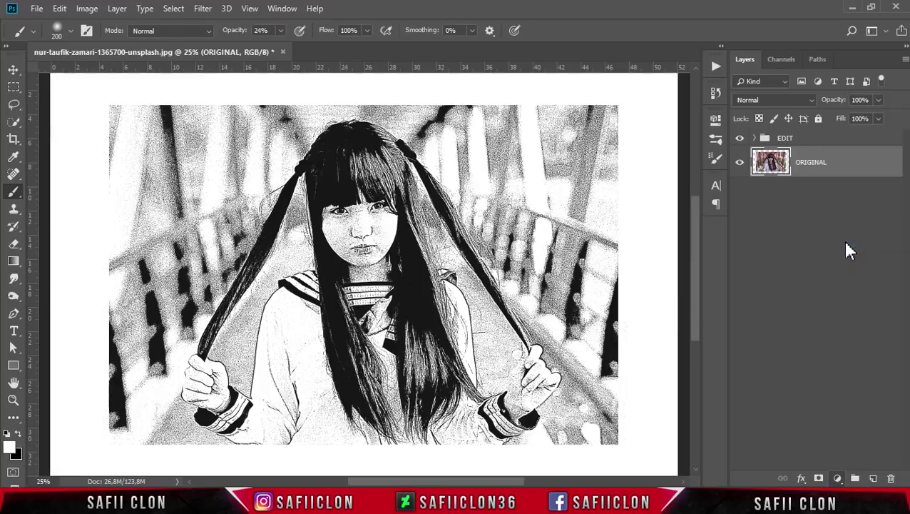
left_click_drag(610, 146, 550, 106)
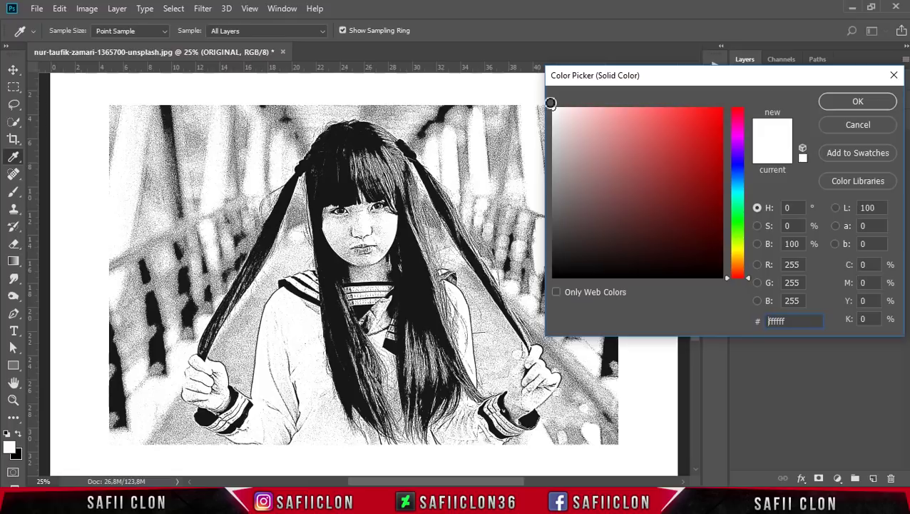
left_click(854, 105)
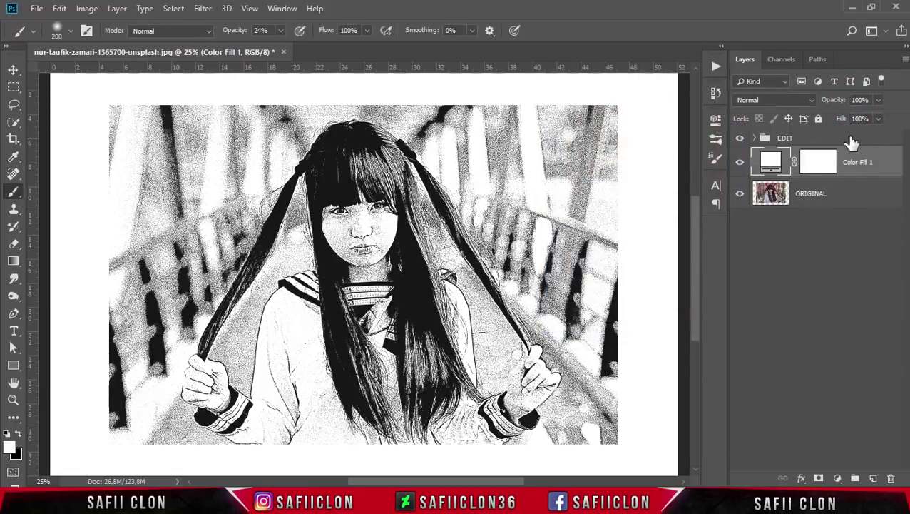
left_click(843, 139)
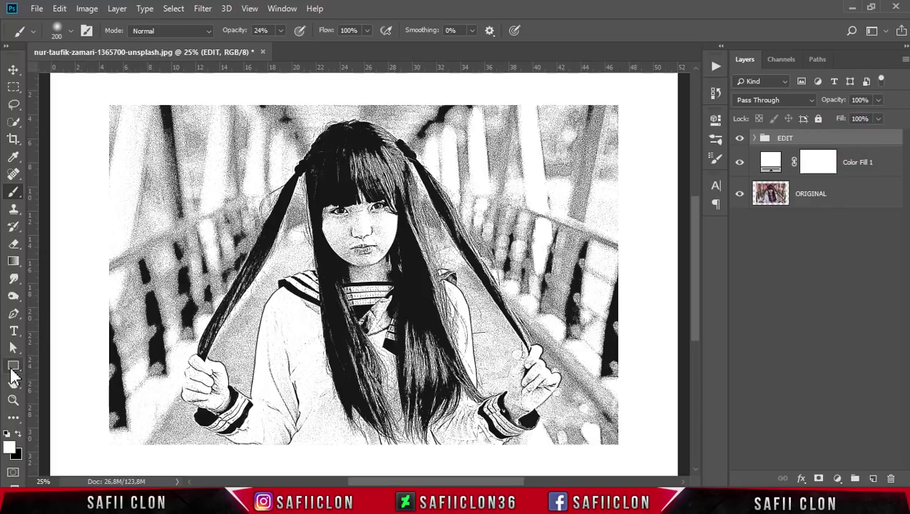
- Draw a rectangle shape along the image edges with no fill and a black stroke
left_click(12, 365)
left_click(72, 366)
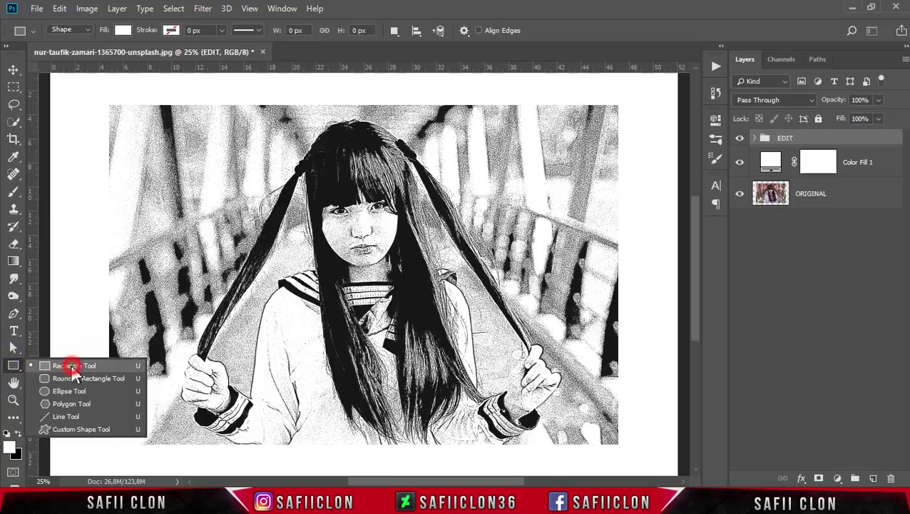
left_click(125, 32)
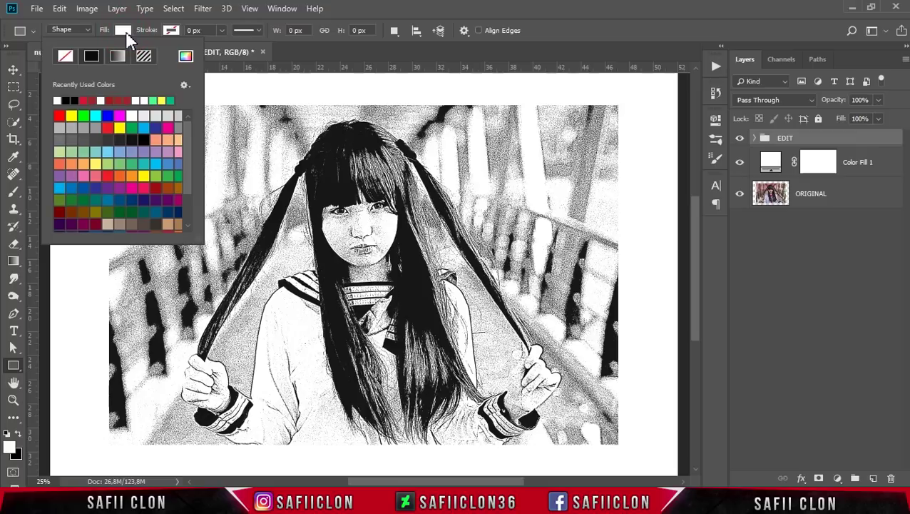
left_click(64, 57)
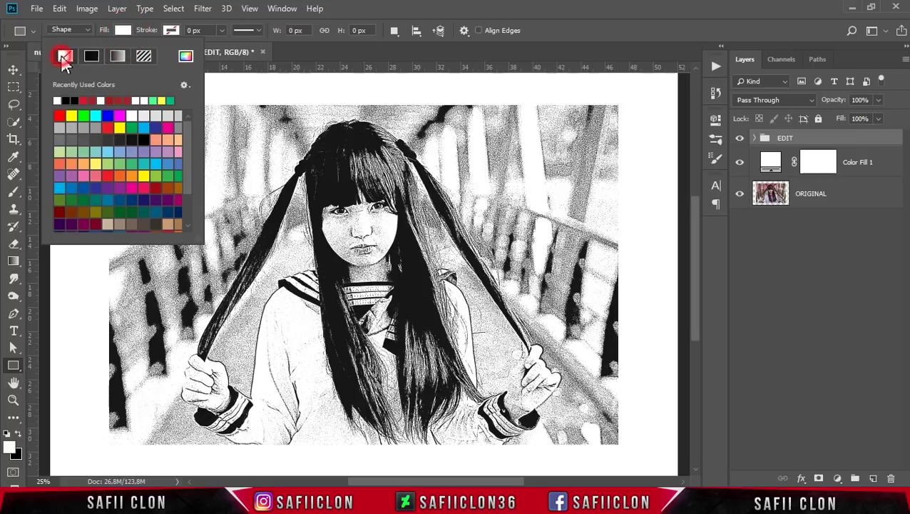
left_click(171, 31)
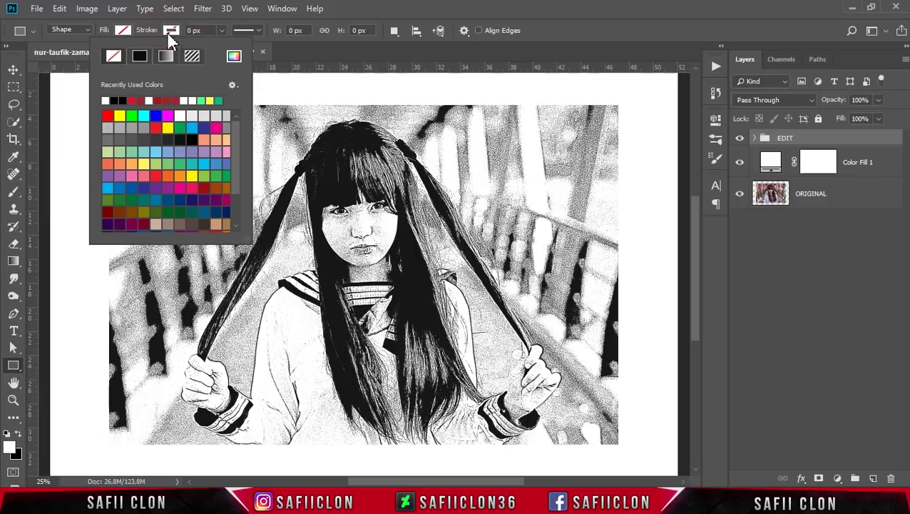
left_click(141, 57)
left_click(84, 29)
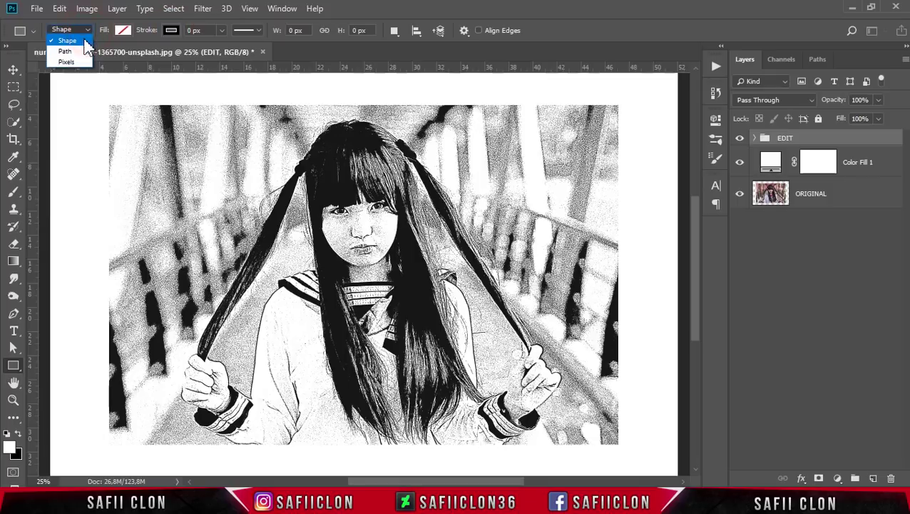
left_click(72, 40)
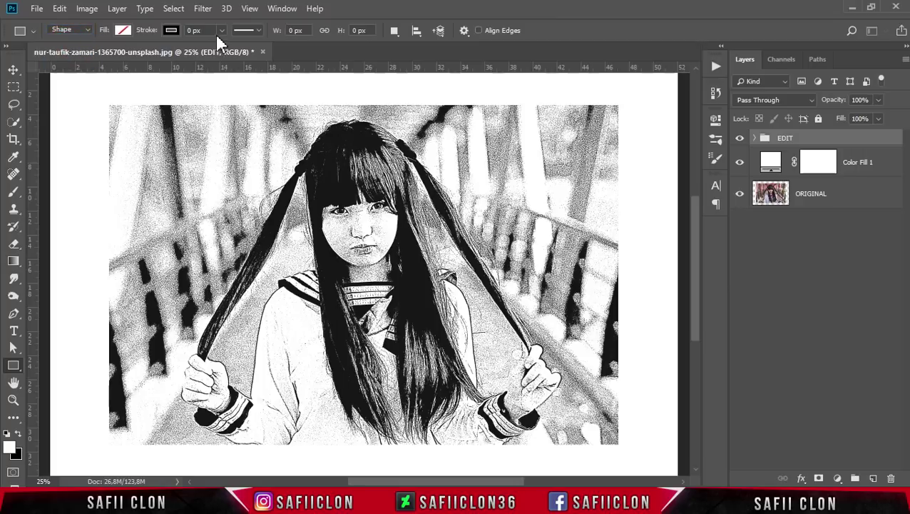
mouse_move(109, 103)
left_mouse_down()
mouse_move(508, 286)
mouse_move(619, 445)
left_mouse_up()
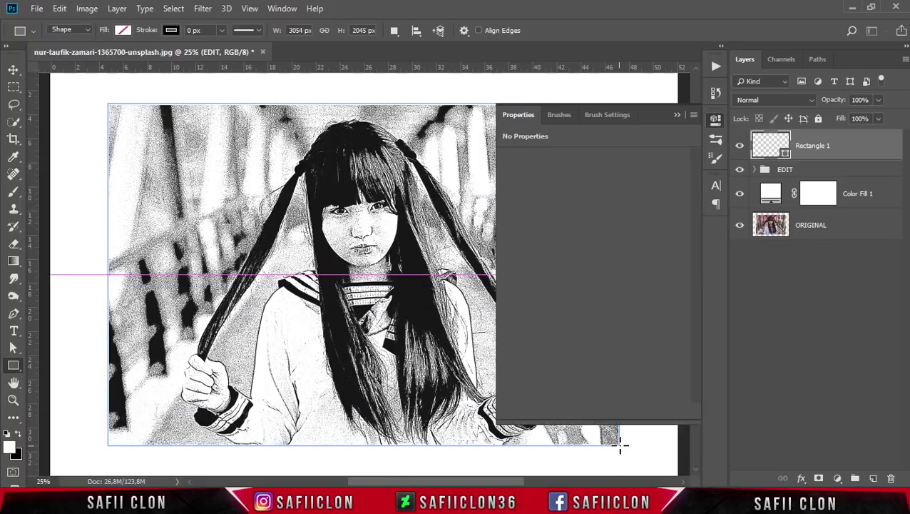
- Thicken the rectangle's stroke to 31.35 px and toggle the frame to compare
left_click(678, 115)
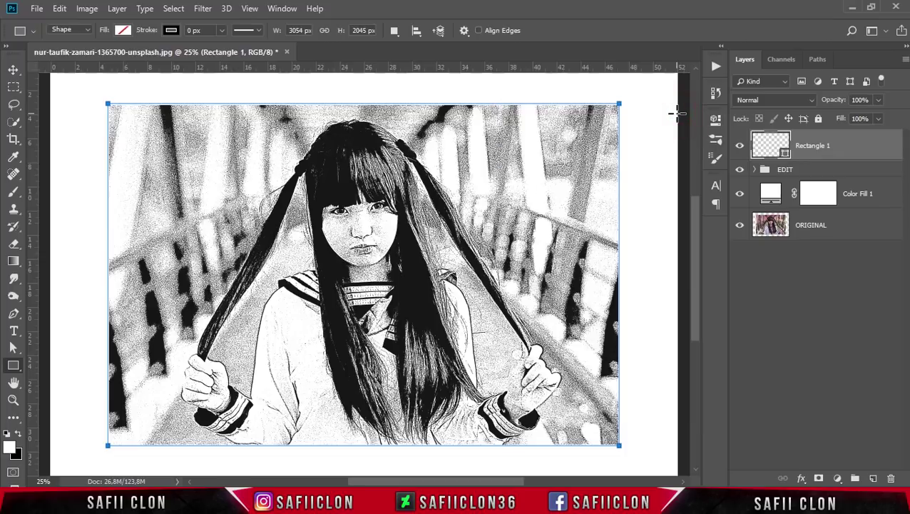
left_click(221, 31)
left_click_drag(225, 44, 243, 45)
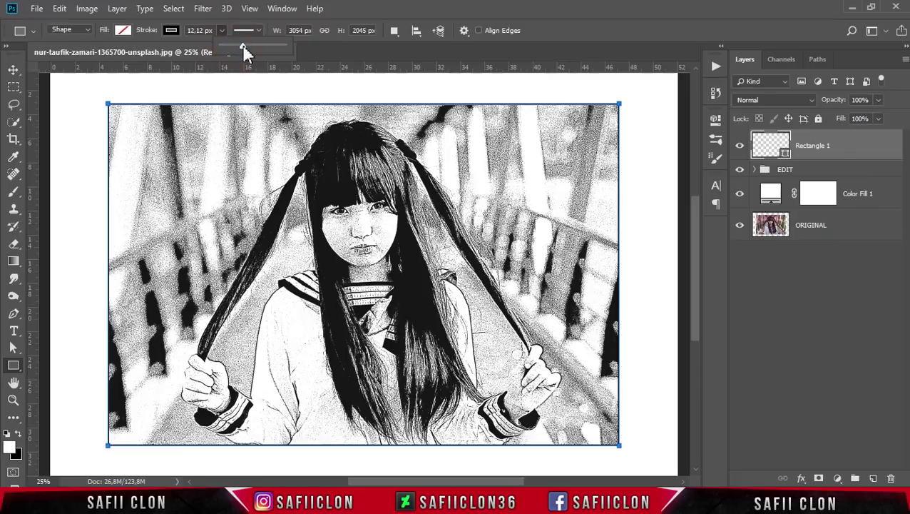
mouse_move(243, 44)
left_mouse_down()
mouse_move(260, 52)
mouse_move(263, 44)
left_mouse_up()
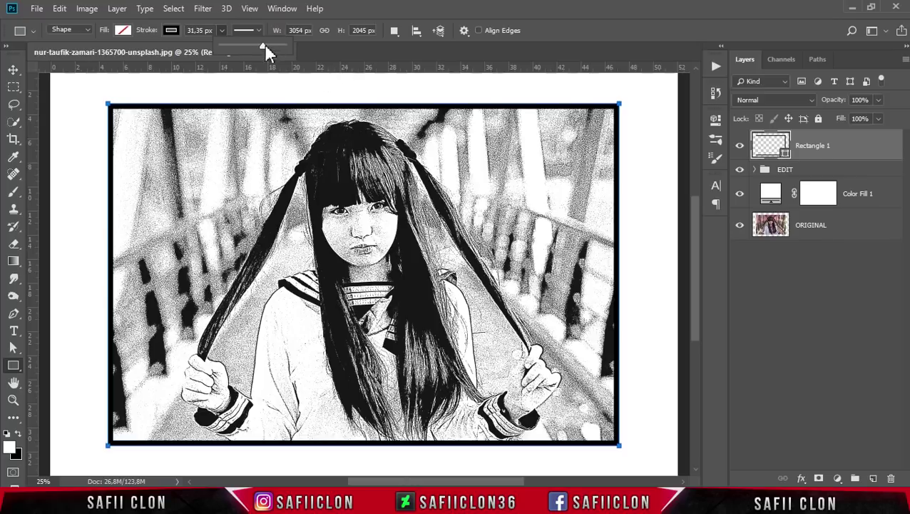
left_click(225, 33)
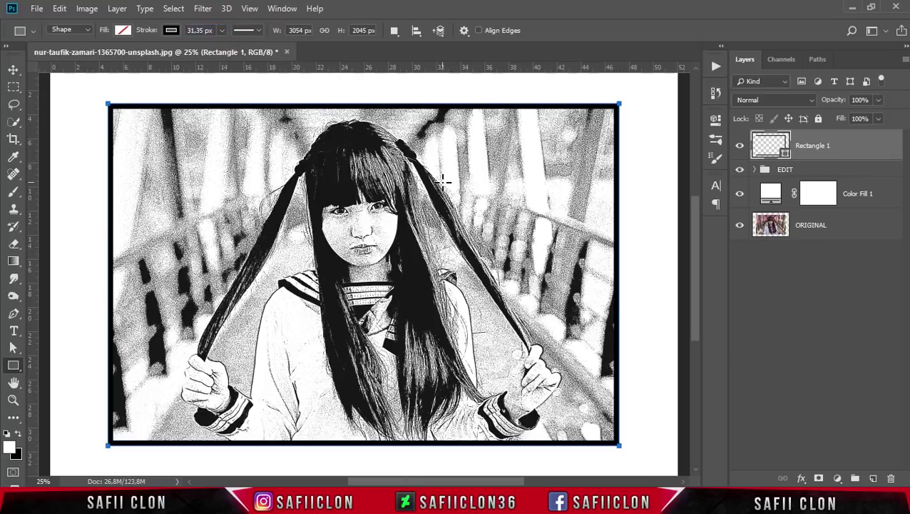
left_click(739, 145)
left_click(740, 147)
left_click(740, 147)
left_click(853, 147)
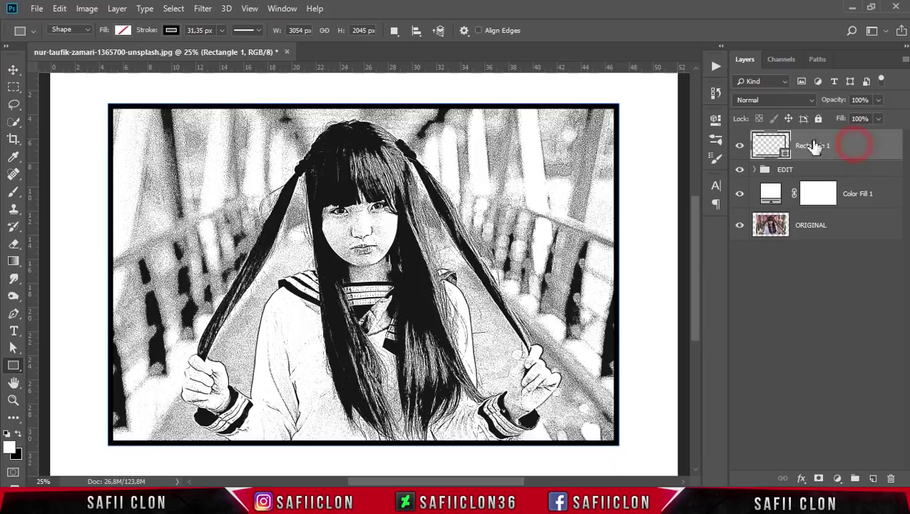
left_click(36, 9)
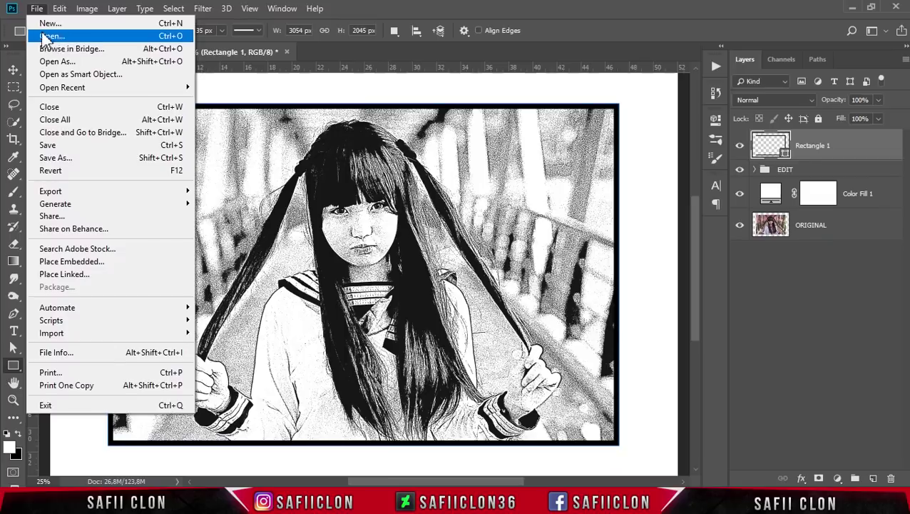
- Open Effect.jpg and drag its speed-lines layer into the photo document as Layer 3
left_click(49, 37)
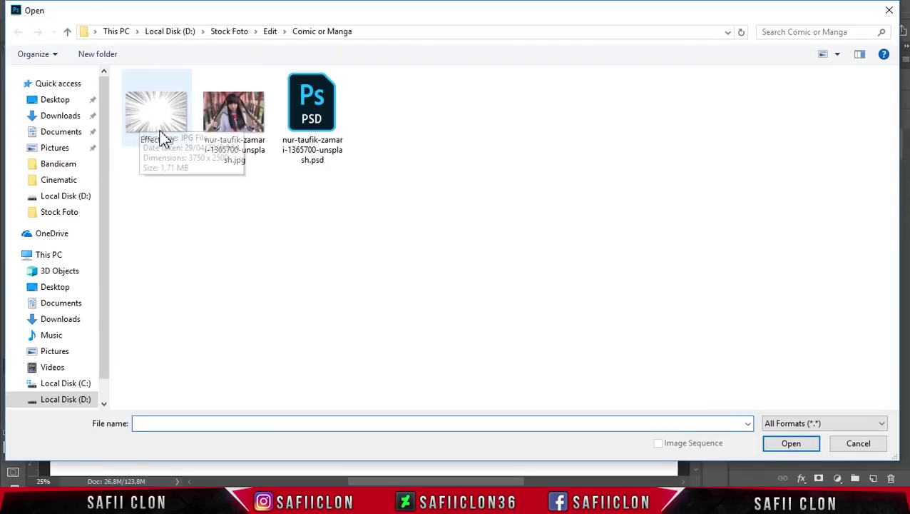
left_click(154, 127)
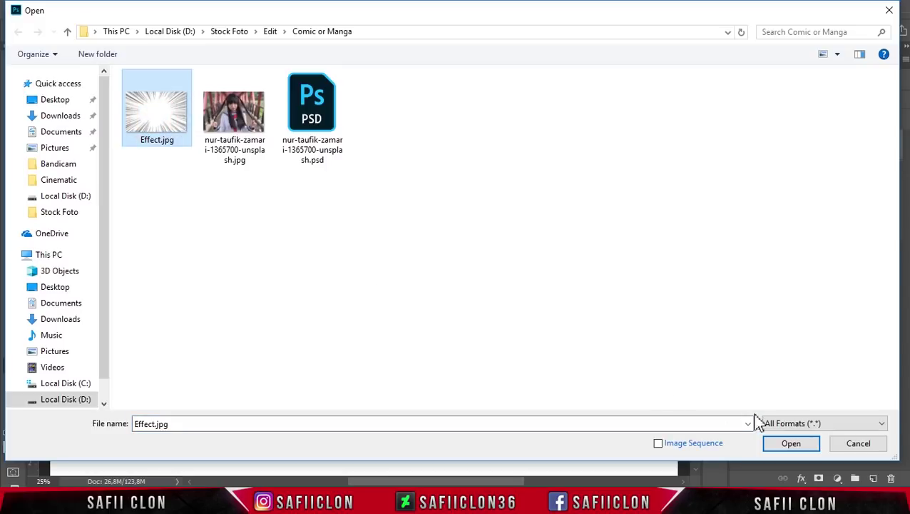
left_click(792, 444)
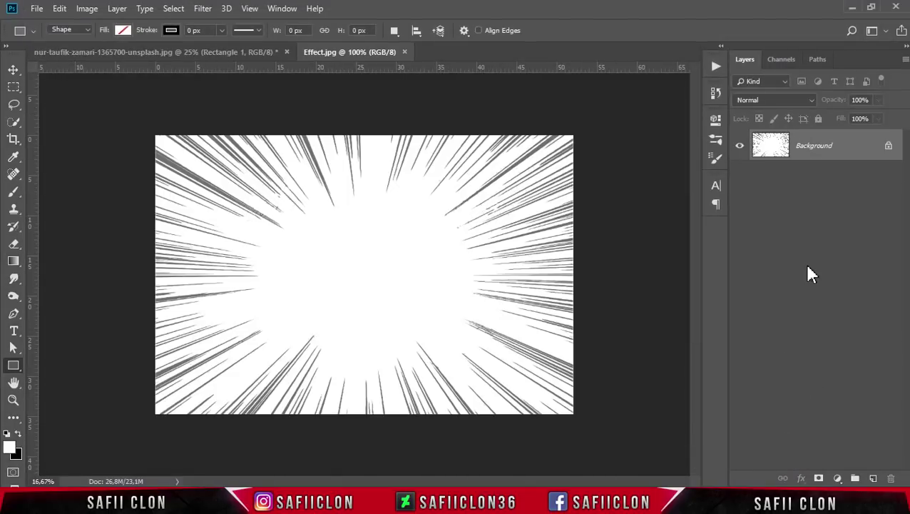
mouse_move(853, 148)
left_mouse_down()
mouse_move(523, 186)
mouse_move(174, 55)
left_mouse_up()
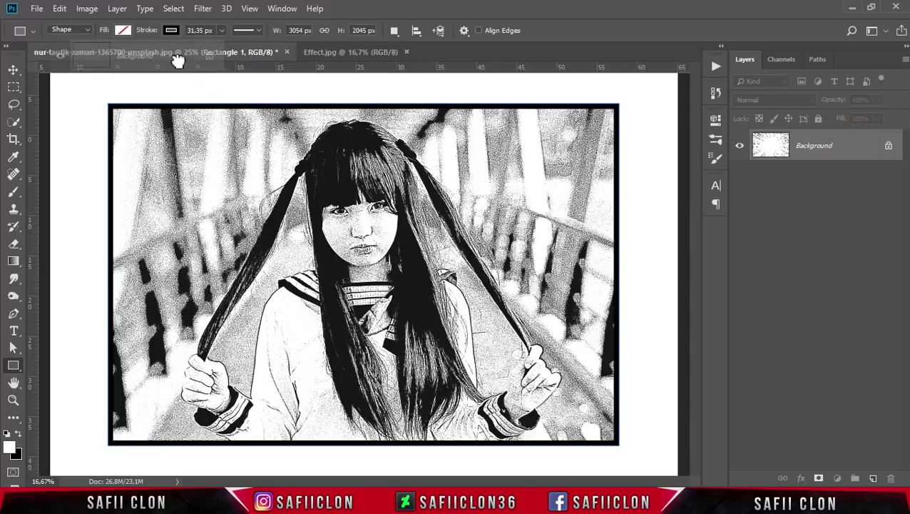
left_click_drag(174, 55, 377, 280)
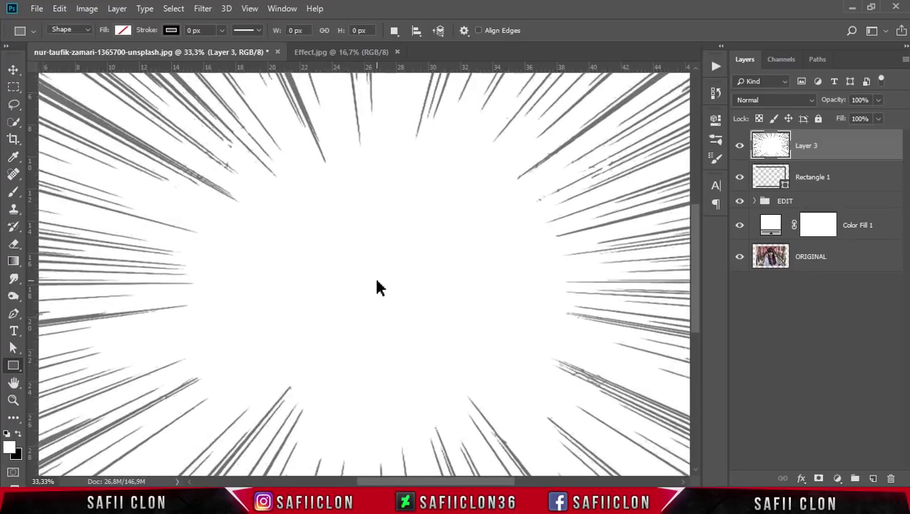
- Scale Layer 3 to about 81% to fit the frame and blend it as Darker Color
key("ctrl+minus")
key("ctrl+t")
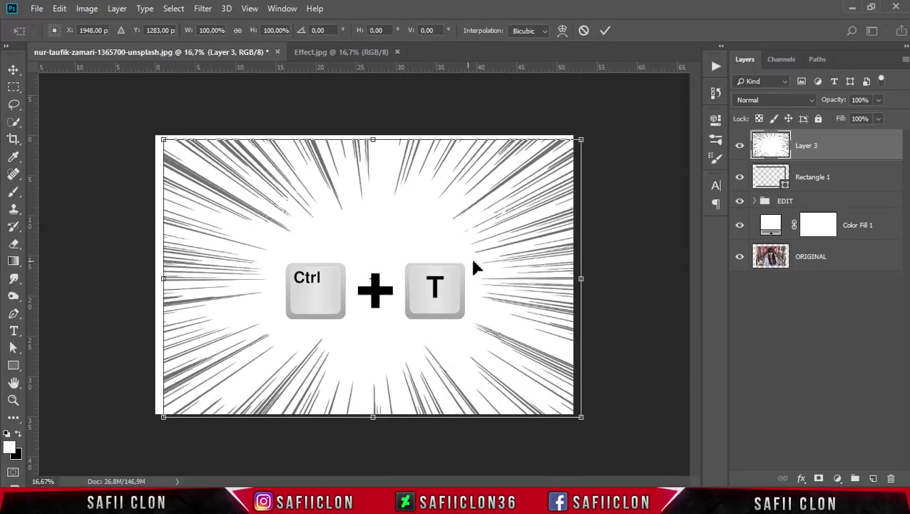
mouse_move(581, 139)
left_mouse_down()
mouse_move(467, 186)
mouse_move(534, 164)
mouse_move(514, 171)
left_mouse_up()
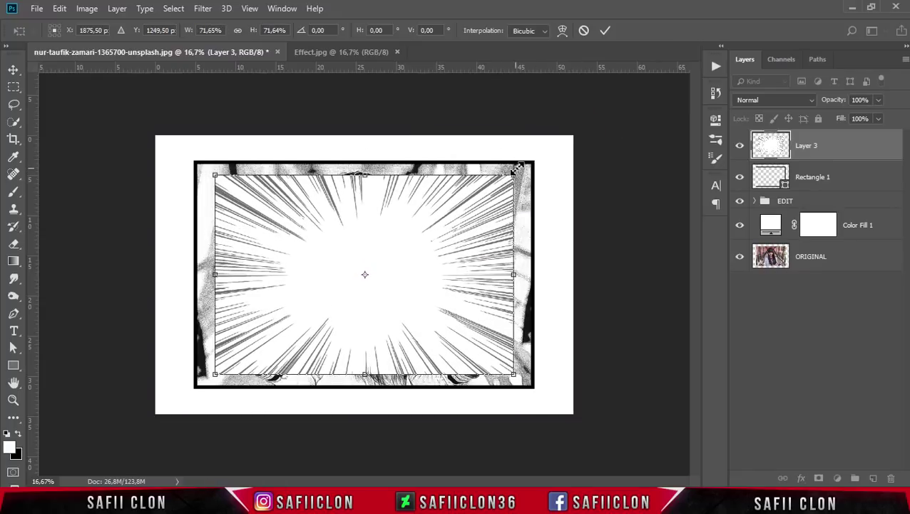
left_click(773, 99)
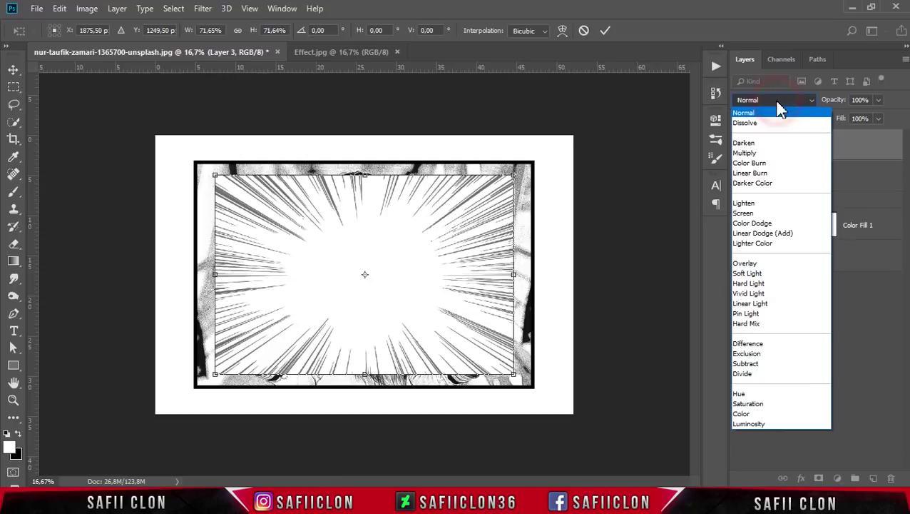
left_click(769, 186)
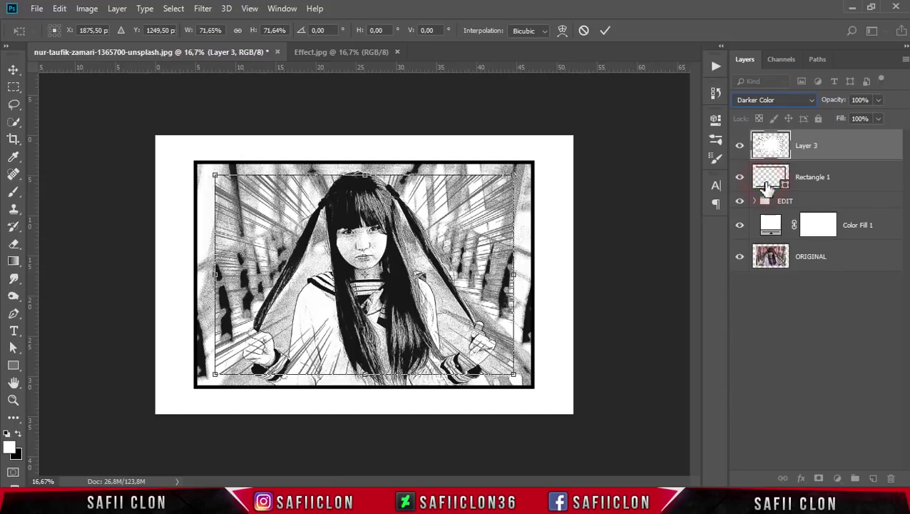
left_click_drag(512, 176, 532, 166)
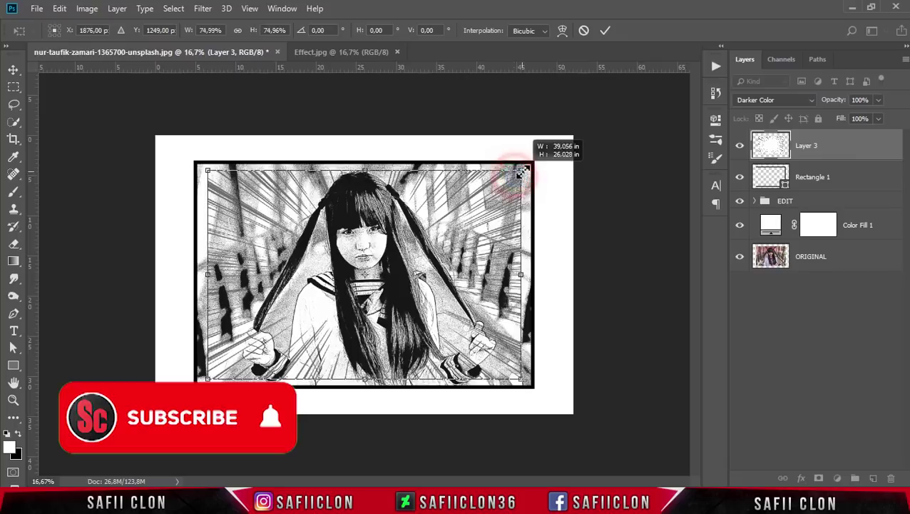
left_click_drag(533, 165, 537, 163)
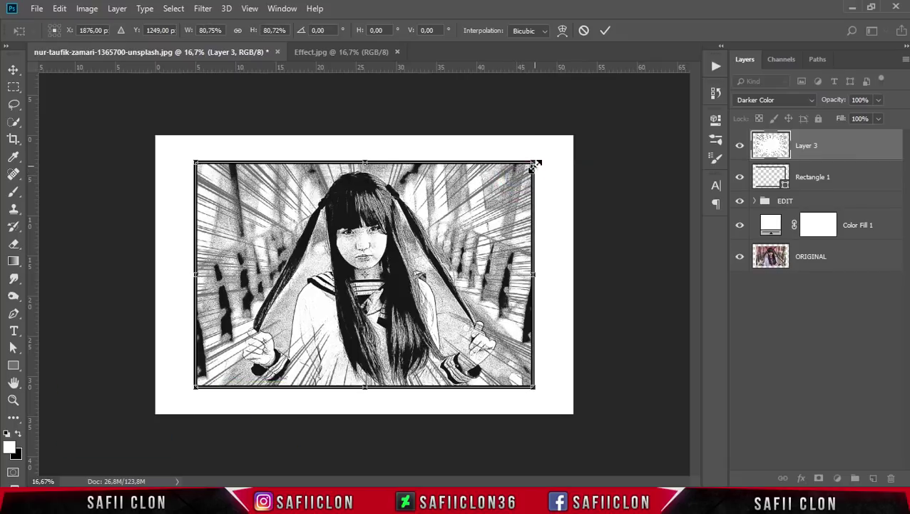
left_click(605, 30)
key("u")
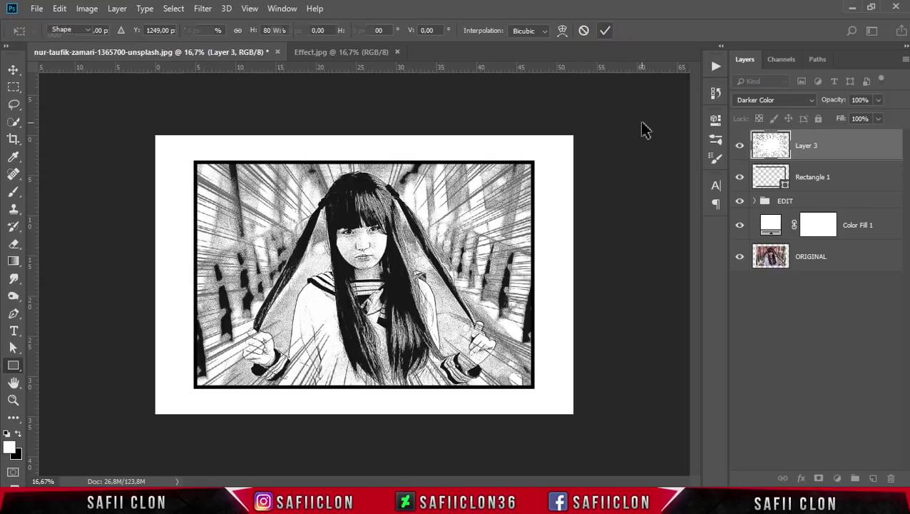
key("ctrl+plus")
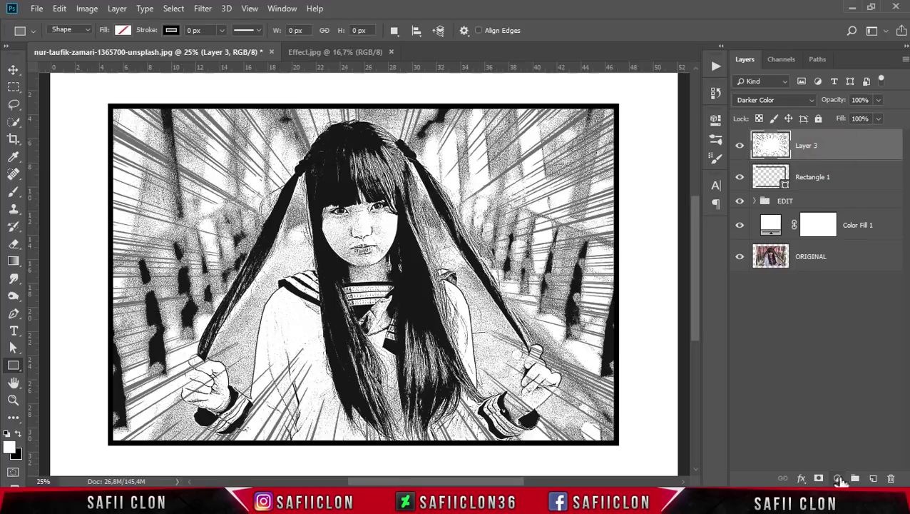
- Clip a Levels 3 adjustment to Layer 3 with black input 99, comparing it on and off
left_click(839, 478)
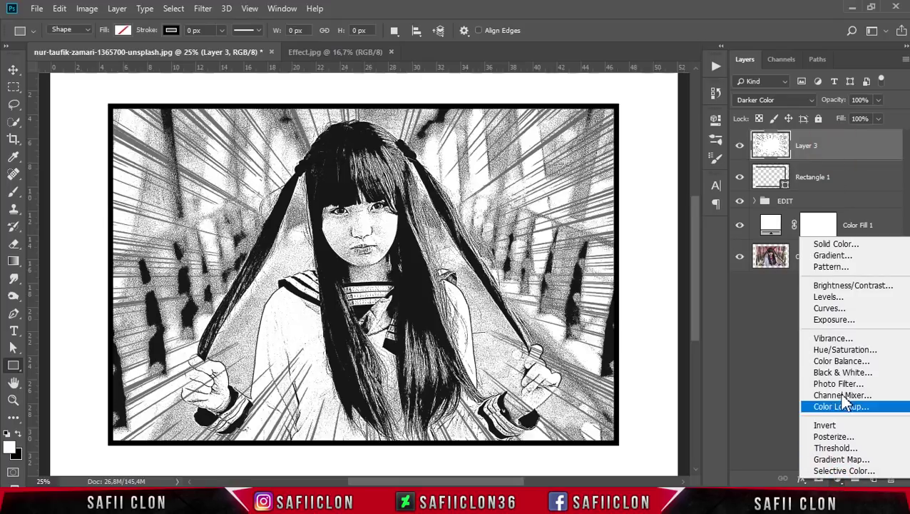
left_click(843, 300)
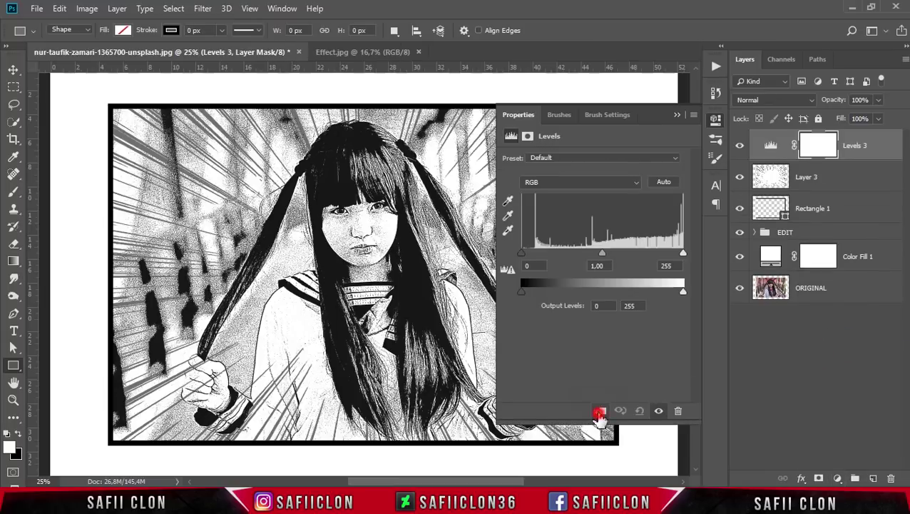
left_click(599, 413)
mouse_move(528, 258)
left_mouse_down()
mouse_move(606, 254)
mouse_move(577, 253)
mouse_move(590, 254)
left_mouse_up()
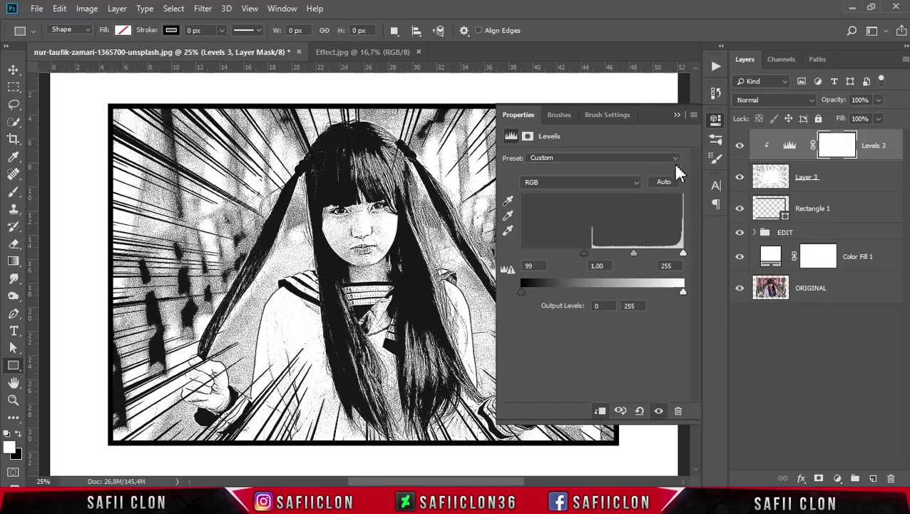
left_click(677, 116)
left_click(740, 145)
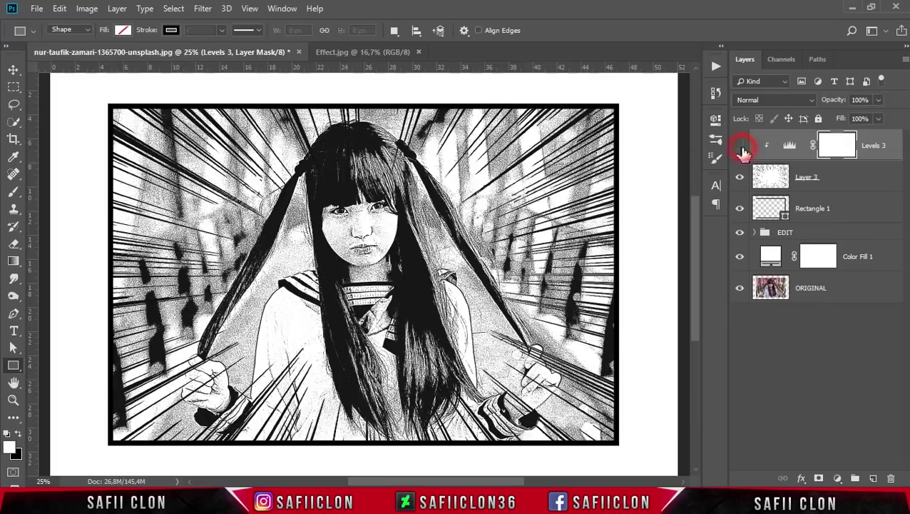
left_click(740, 146)
left_click(741, 146)
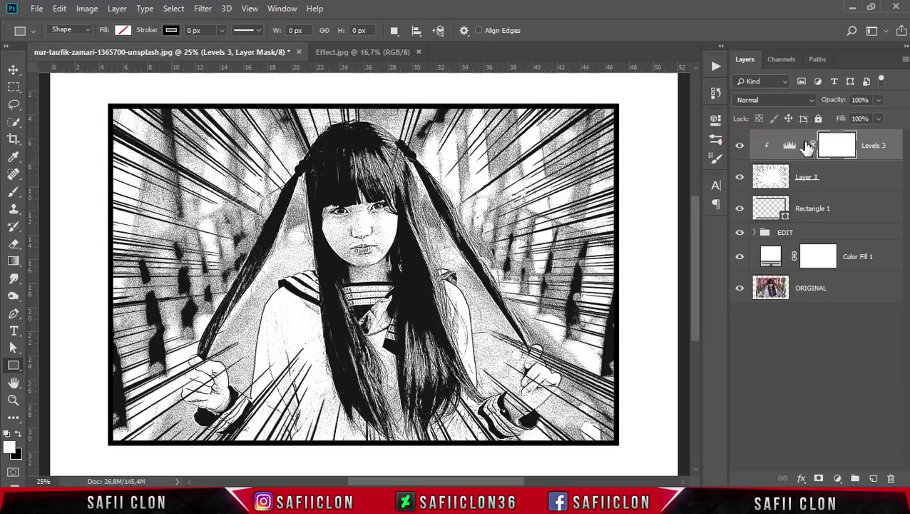
left_click(892, 140)
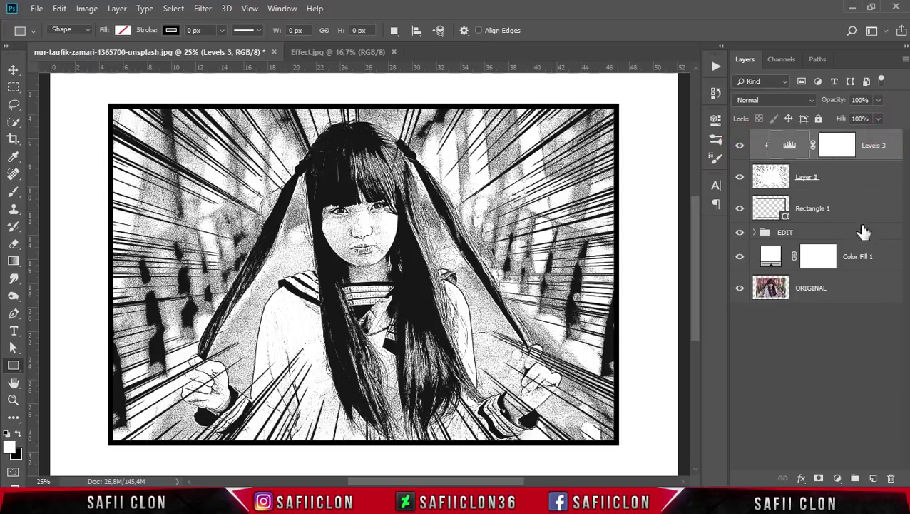
left_click(867, 257, "shift")
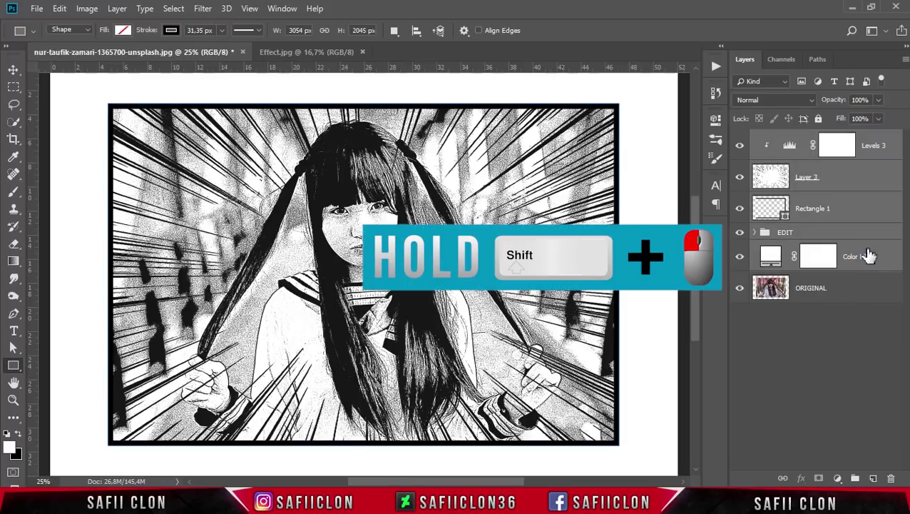
- Group Levels 3 through Color Fill 1 as 'EDIT' and toggle it against the original photo
right_click(857, 246)
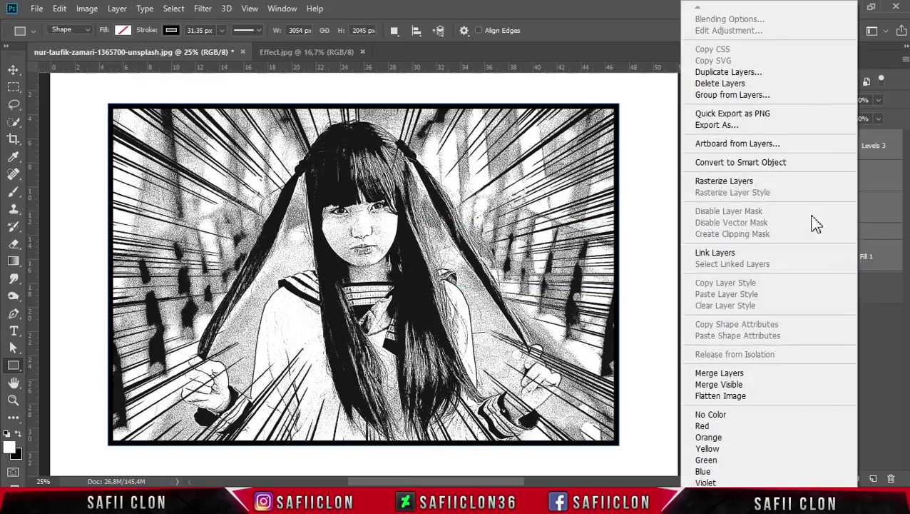
left_click(733, 95)
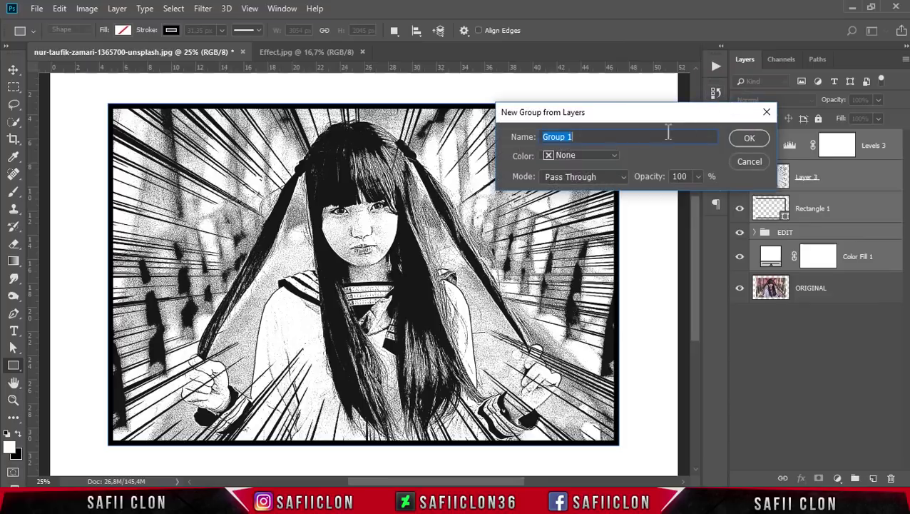
type("EDIT")
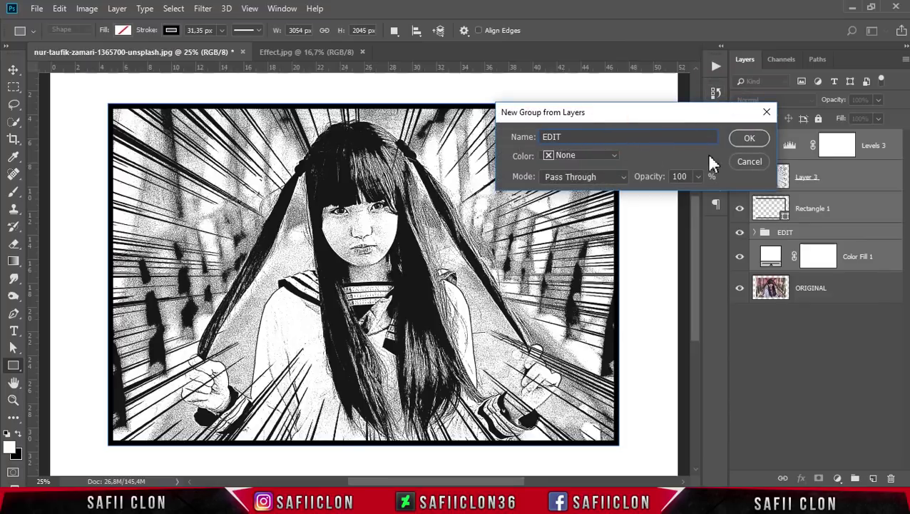
left_click(746, 139)
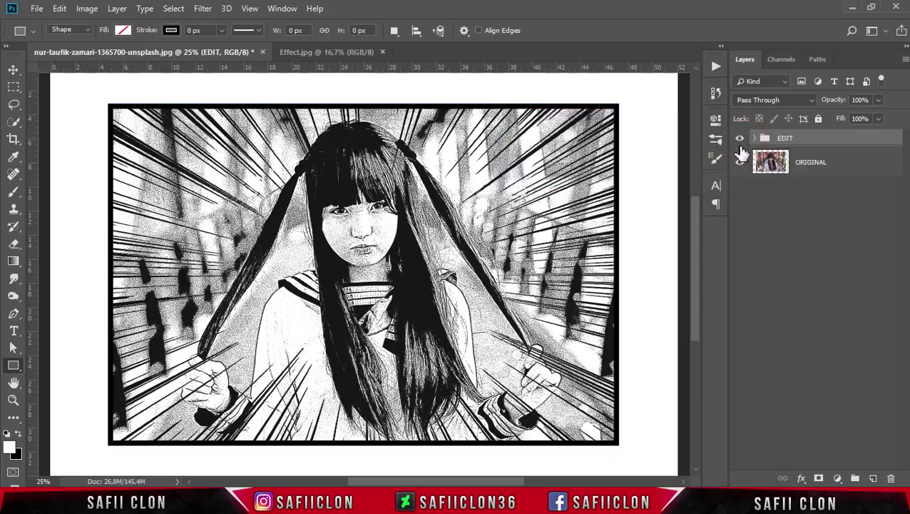
left_click(740, 141)
left_click(741, 141)
left_click(740, 141)
left_click(740, 141)
left_click(741, 141)
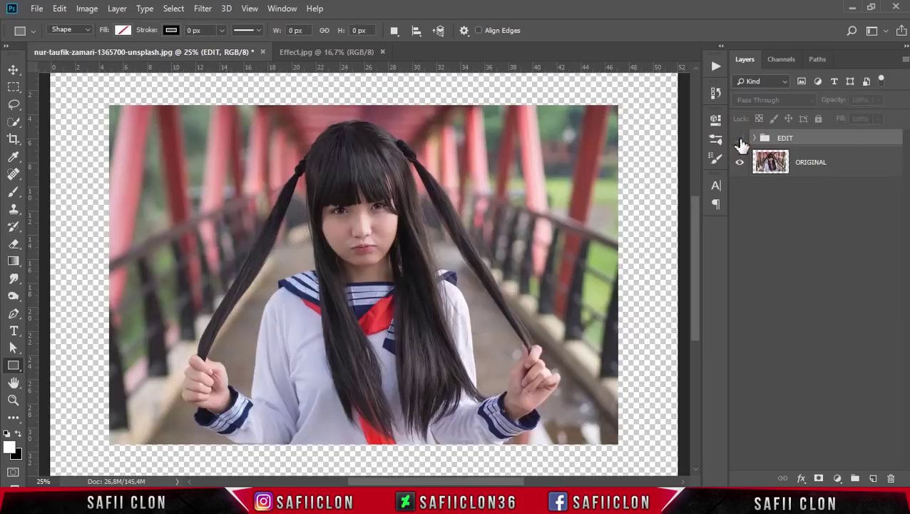
left_click(740, 141)
left_click(741, 140)
left_click(740, 140)
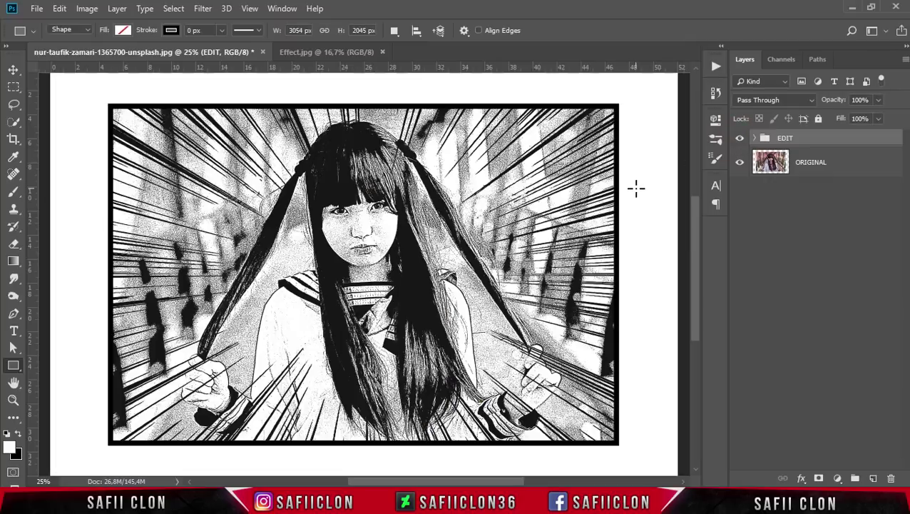
key("ctrl+minus")
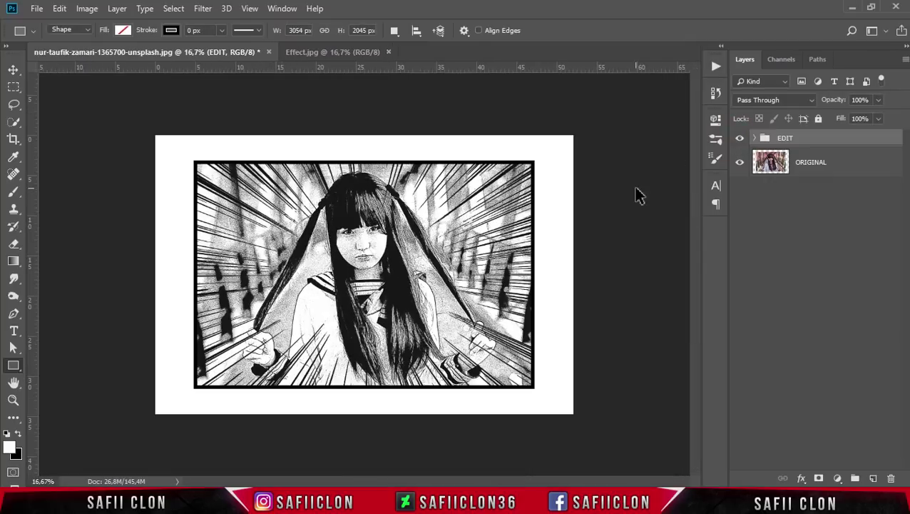
left_click(739, 142)
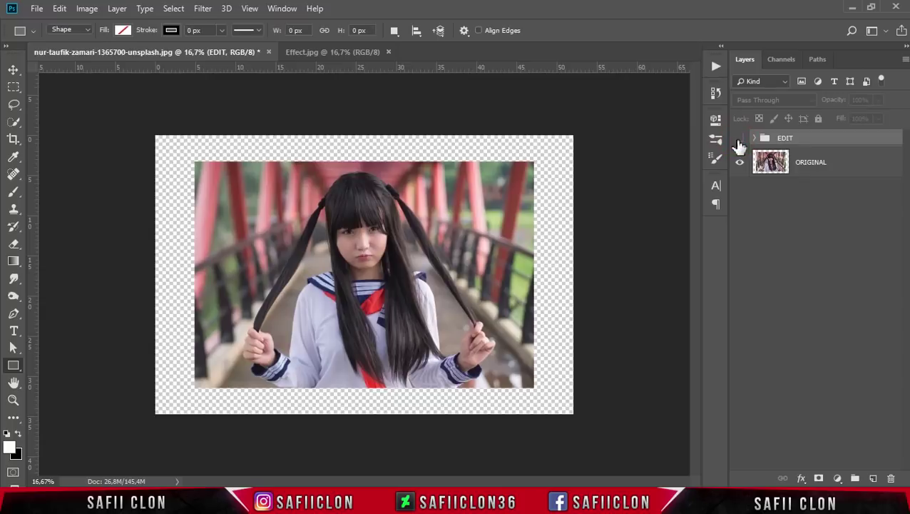
left_click(739, 142)
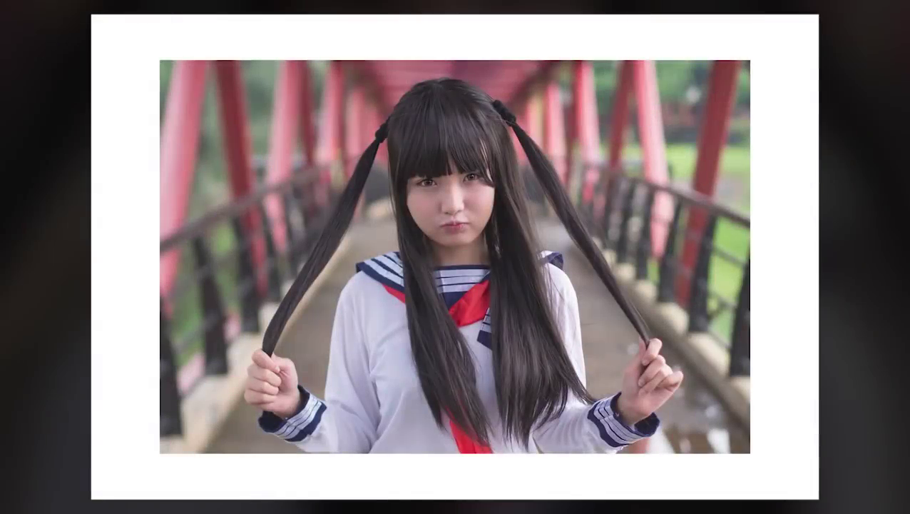